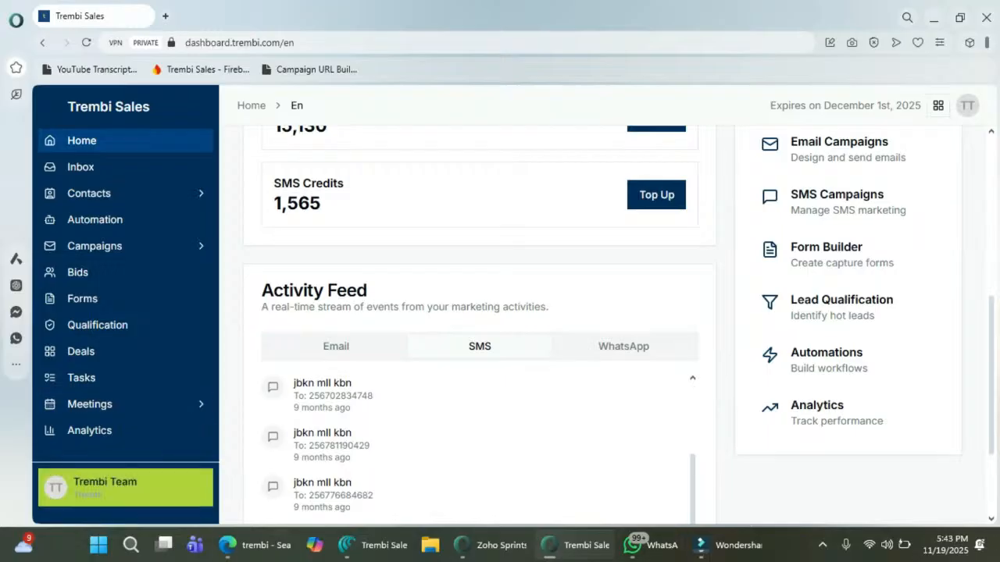
Step: Open the Settings page from the Trembi Team account menu at bottom-left
click(125, 488)
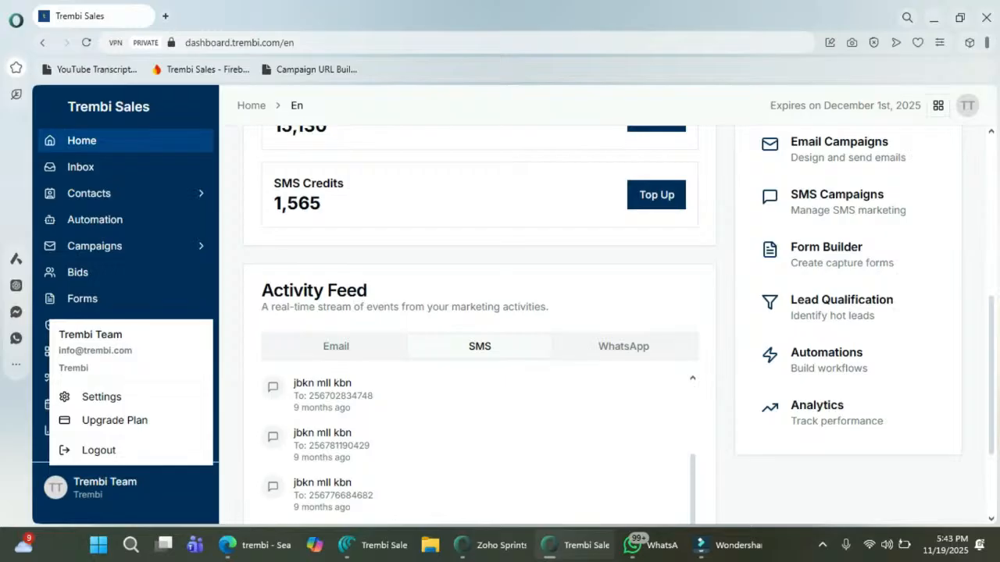
click(125, 487)
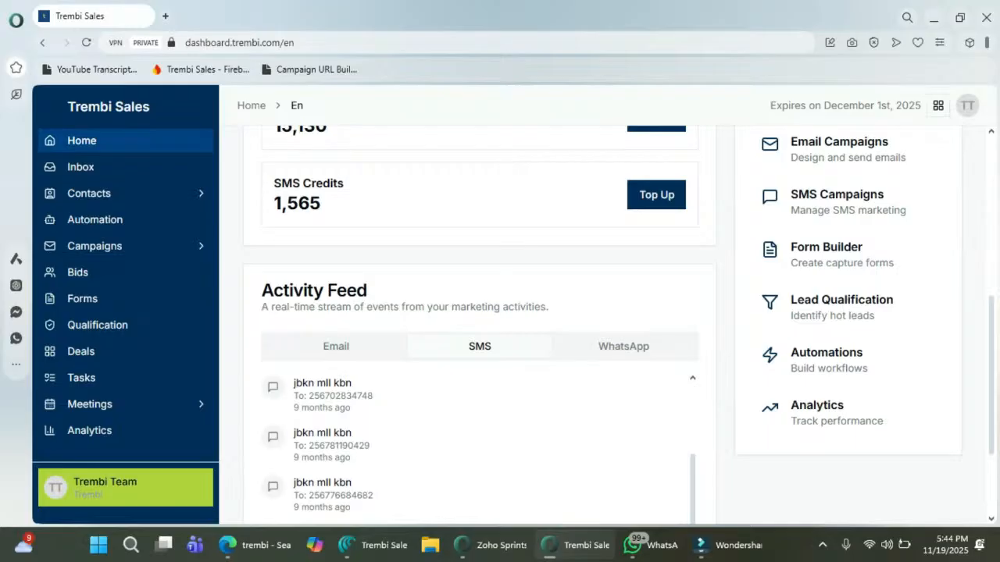
click(105, 486)
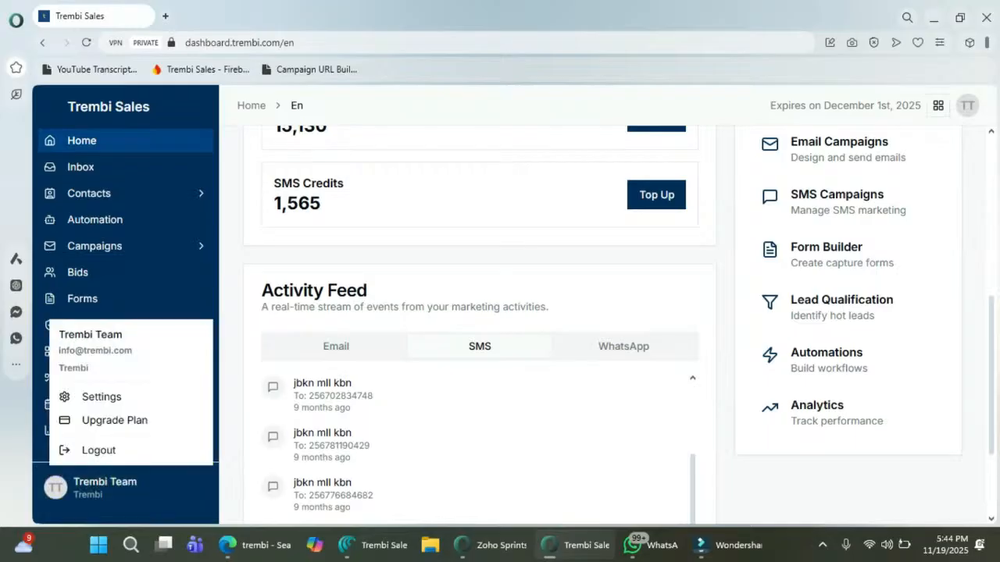
click(100, 397)
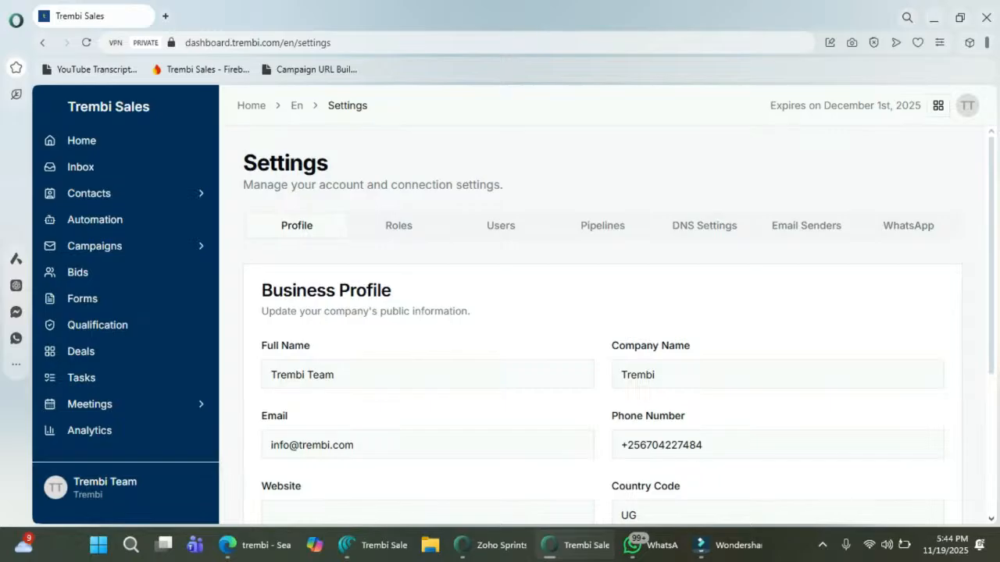
Step: Add a new email sender nicknamed 'Test' with a Gmail from-address and SMTP enabled
click(806, 226)
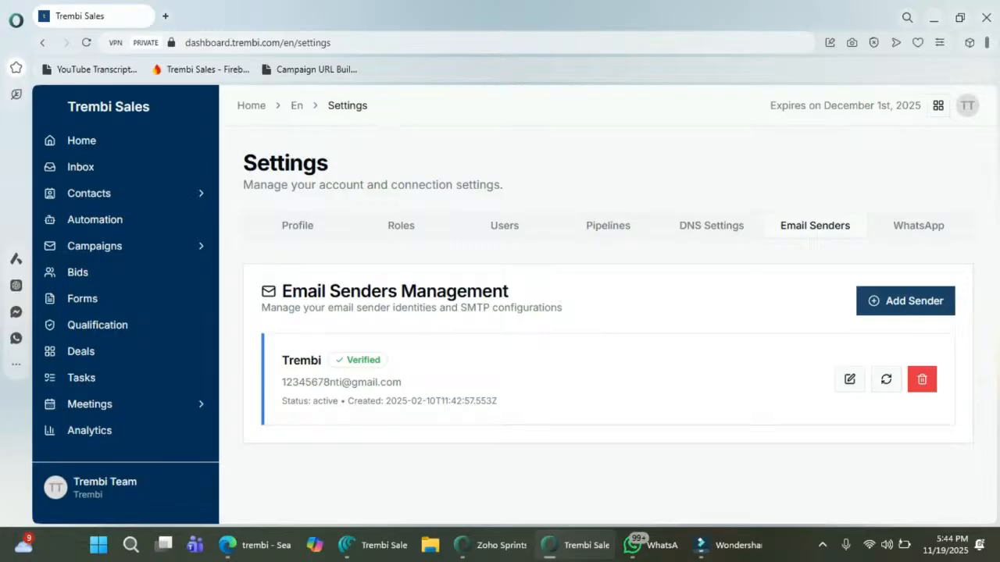
click(905, 300)
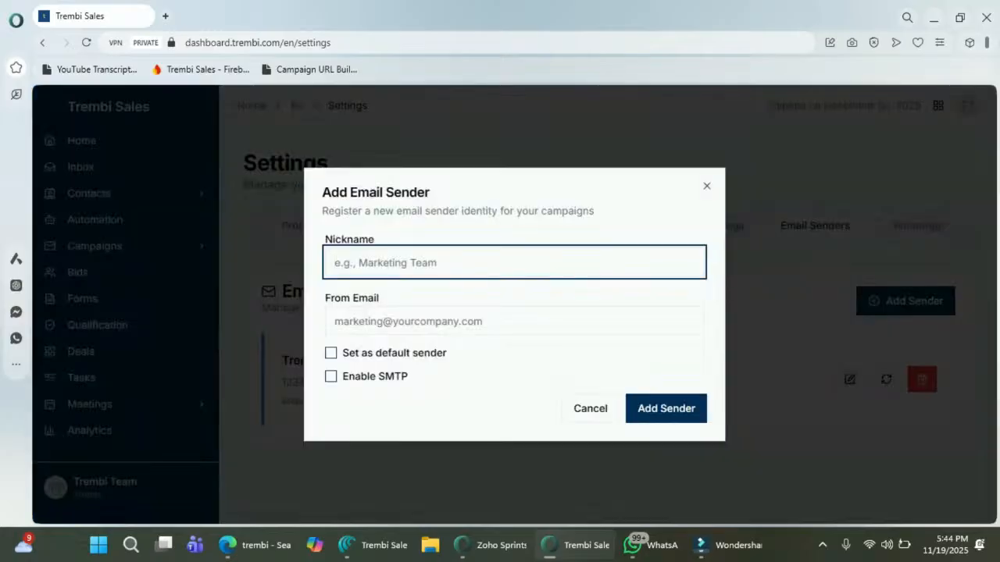
text(Test)
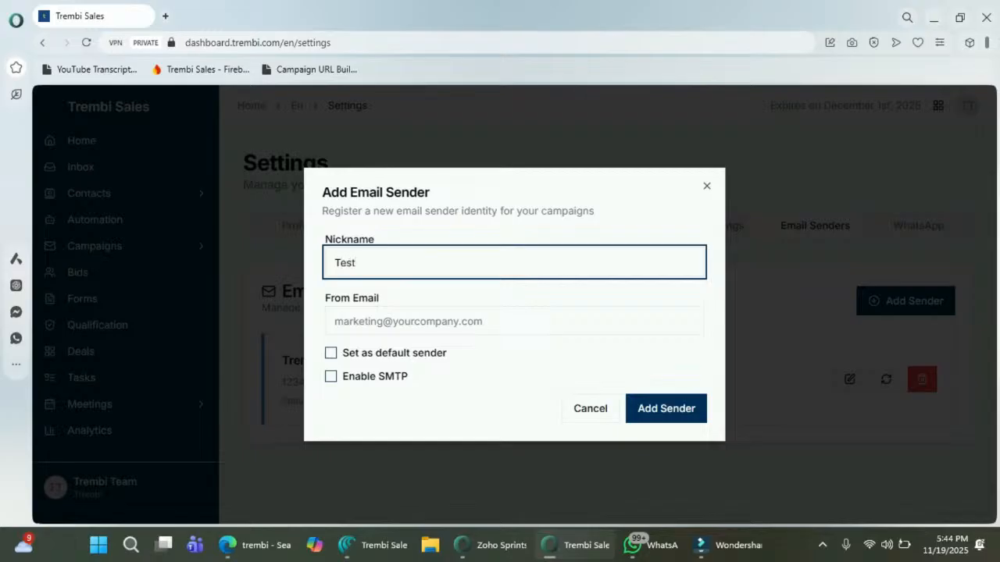
click(514, 321)
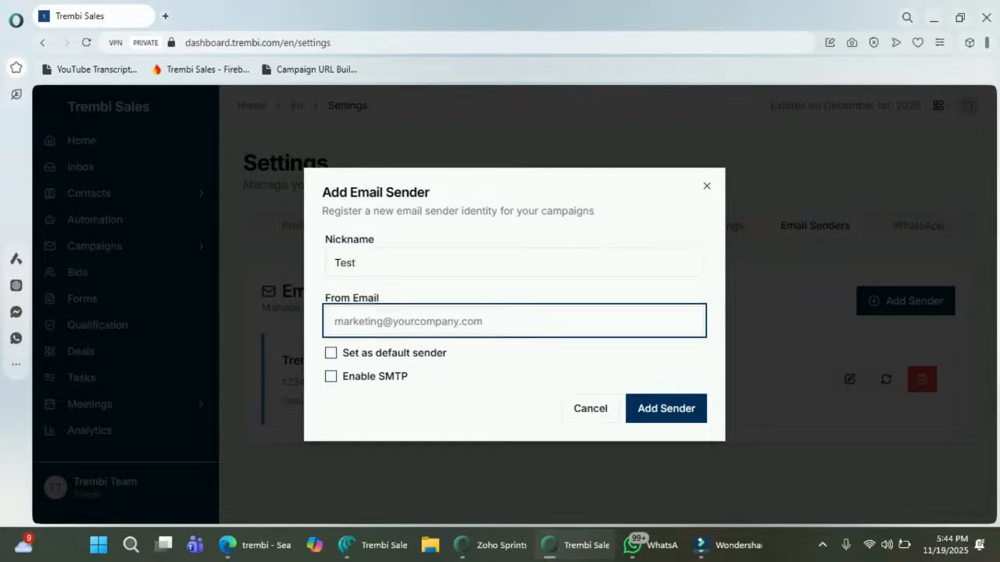
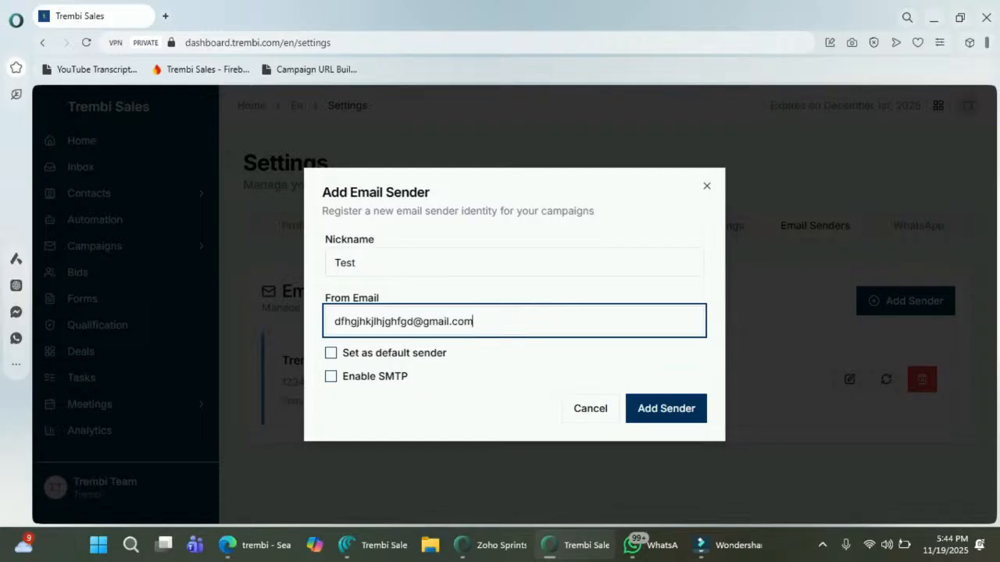
click(331, 377)
Step: Highlight the app-password setup instructions in the sender form
scroll(510, 306, down, 1)
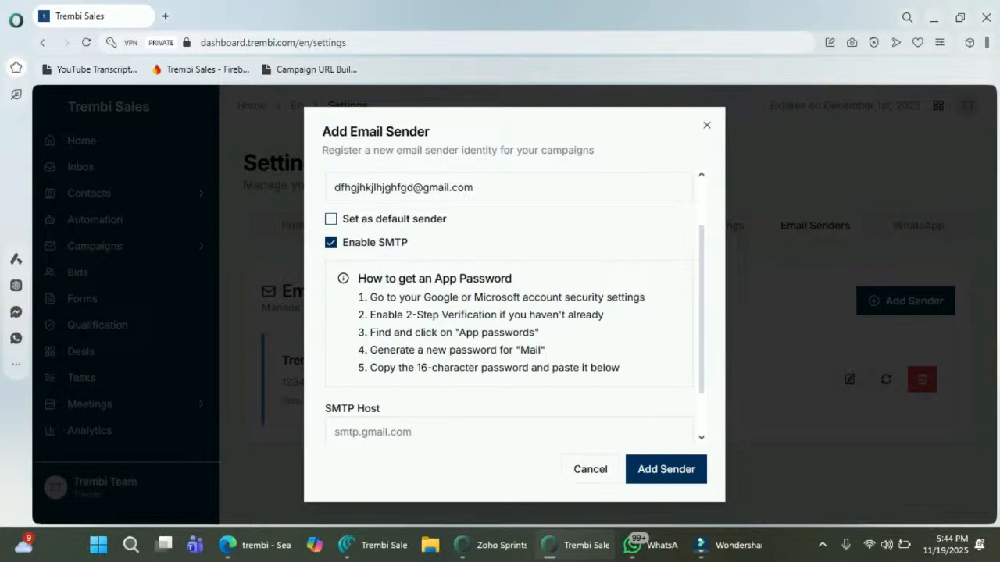
drag(416, 298, 606, 298)
click(423, 297)
drag(422, 315, 513, 350)
scroll(513, 350, down, 1)
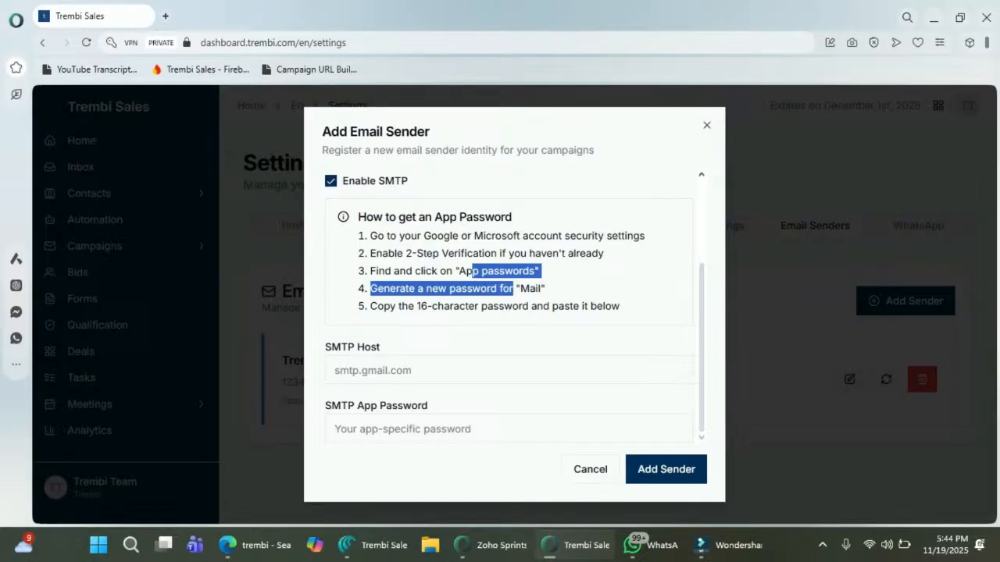
click(513, 350)
Step: Enter the SMTP app password, then close the sender form without saving
click(494, 429)
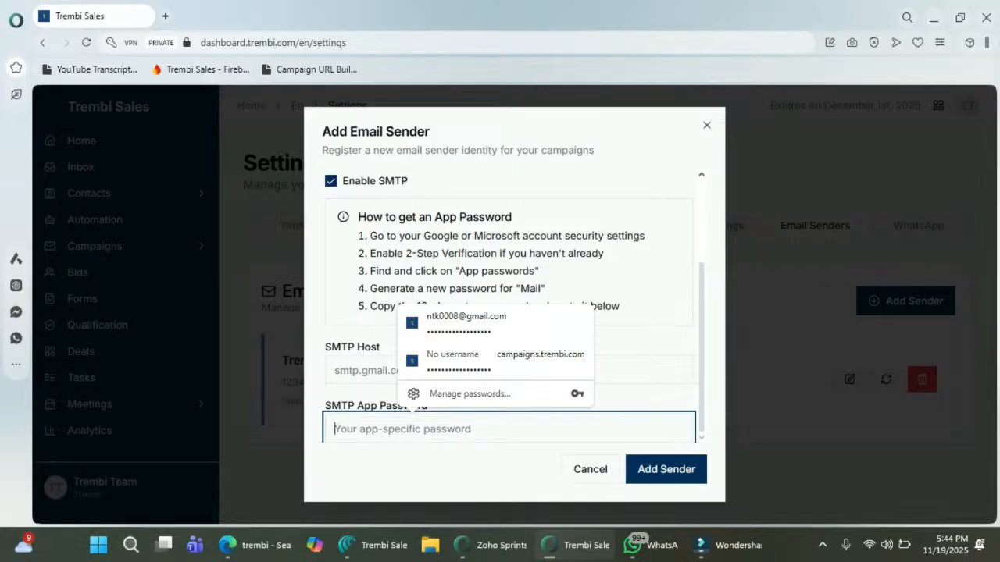
text(••••••••)
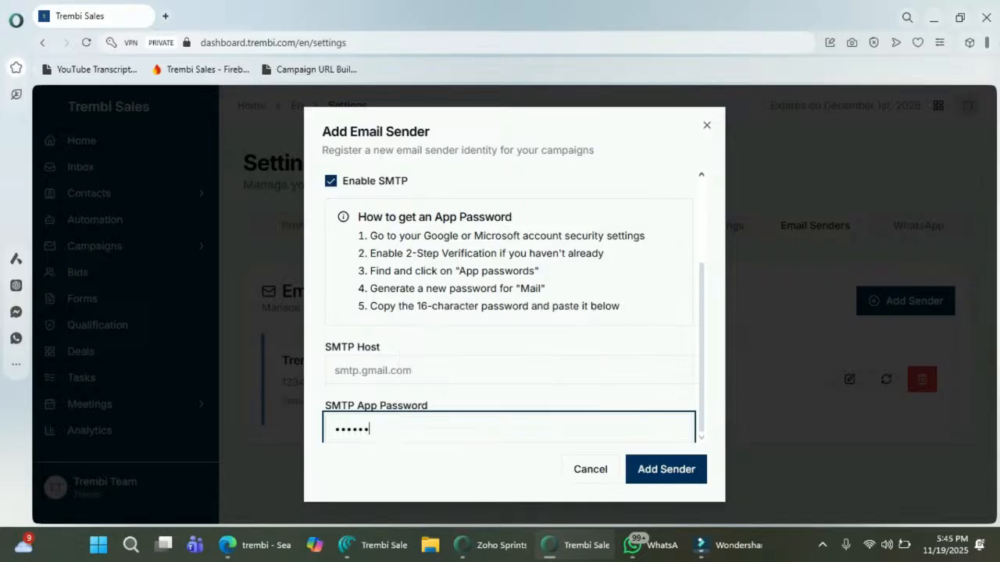
text(•••)
click(494, 371)
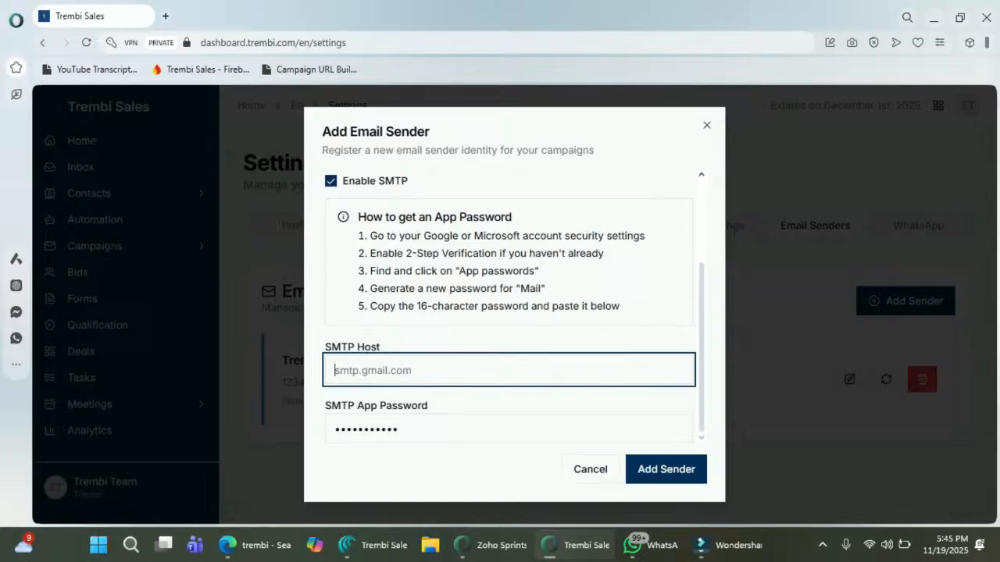
click(707, 125)
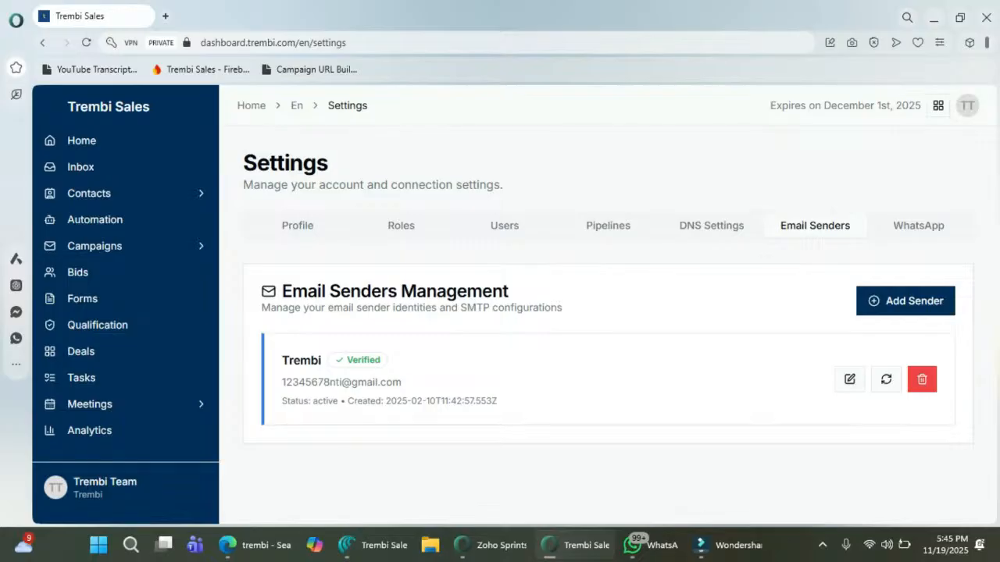
Step: Add trembi290.com as a new sending domain in DNS Settings
click(712, 226)
scroll(602, 324, down, 2)
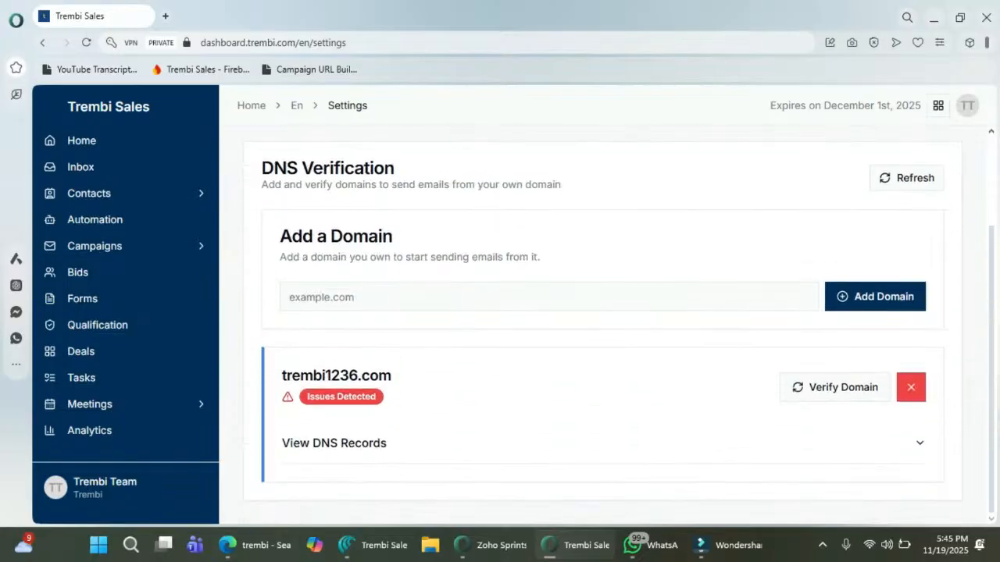
click(549, 296)
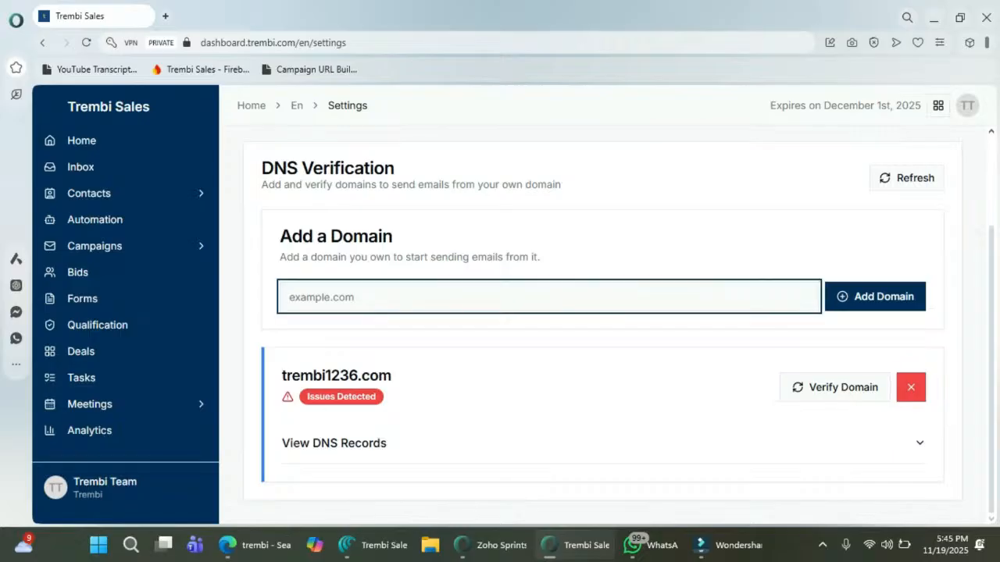
text(trembi290.com)
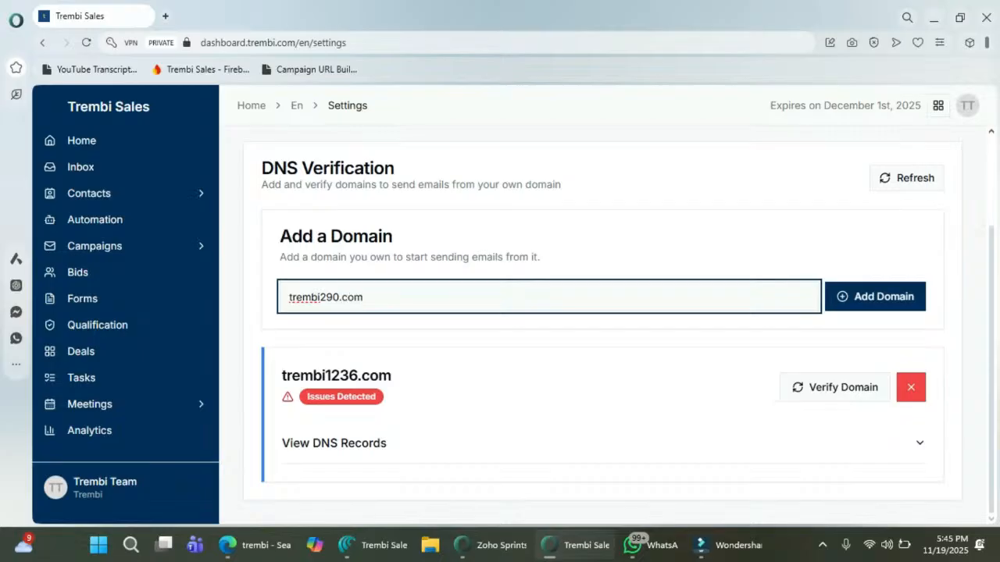
key(Return)
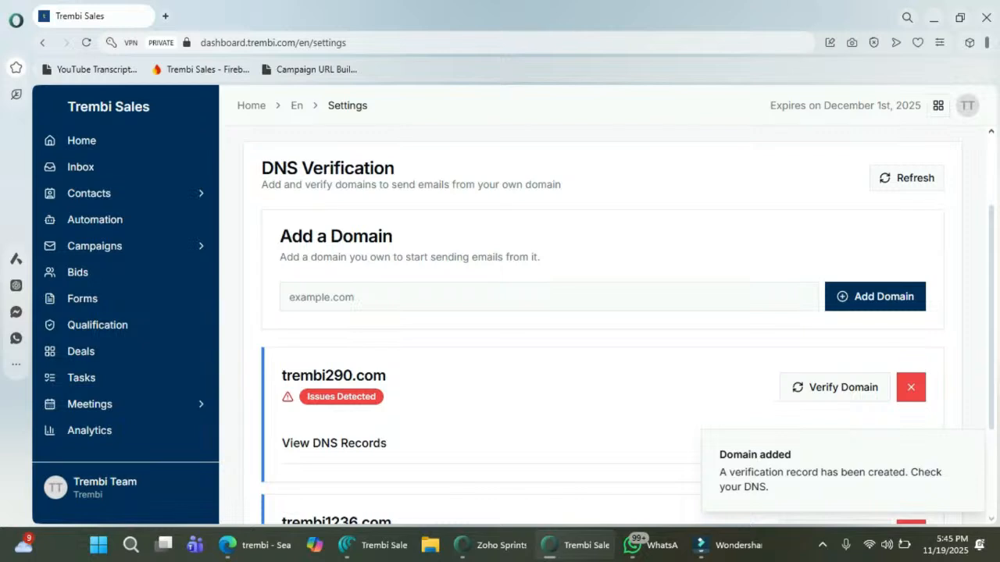
Step: Expand the DNS records for trembi290.com and copy the DKIM 1 value
scroll(333, 296, down, 2)
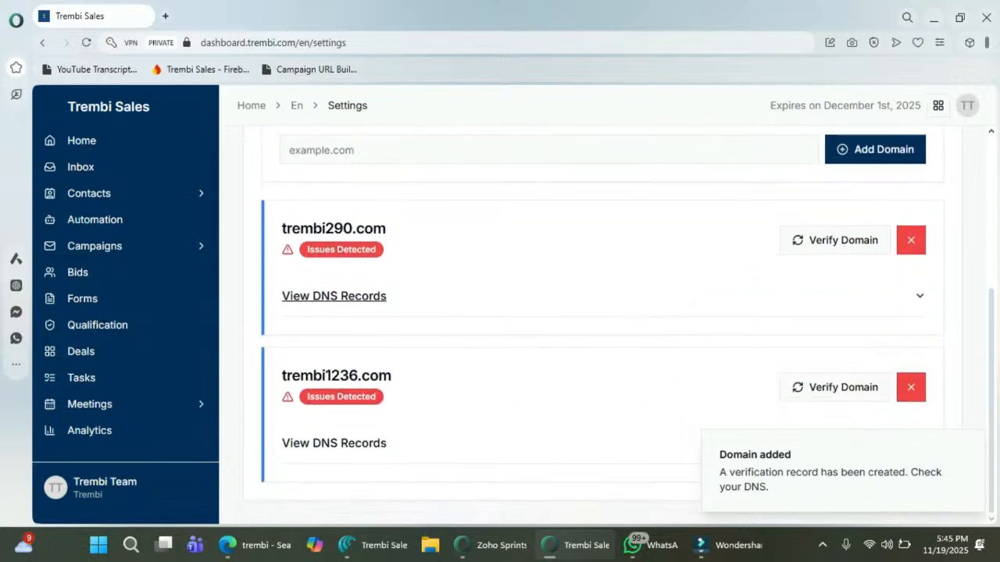
click(334, 296)
scroll(333, 296, down, 2)
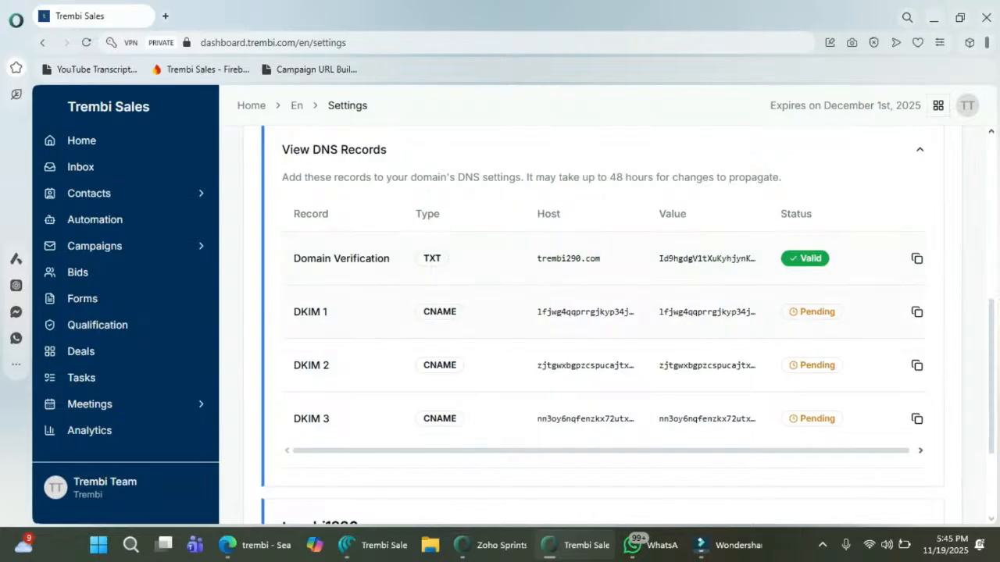
click(916, 312)
scroll(601, 312, down, 2)
scroll(601, 312, up, 2)
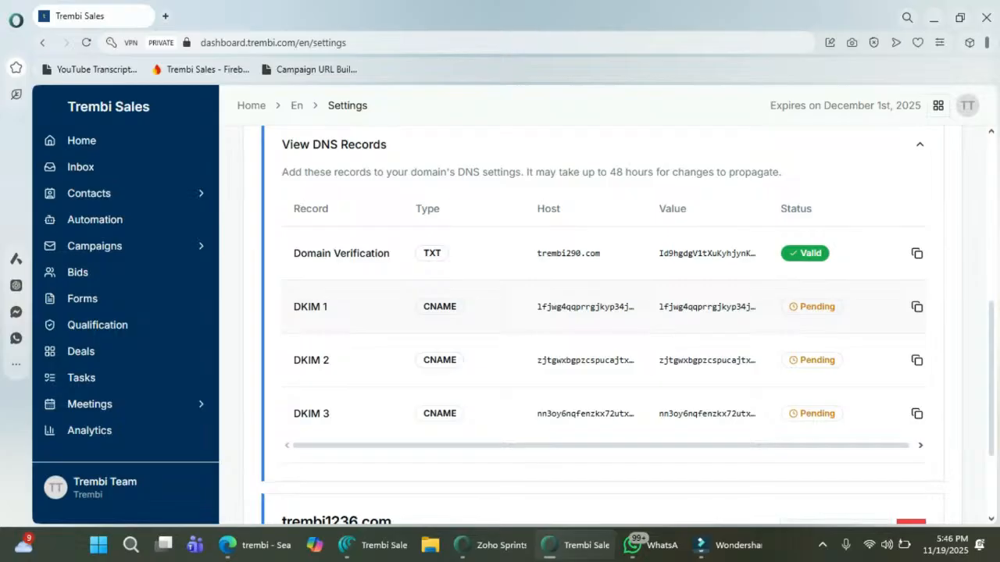
scroll(601, 313, up, 5)
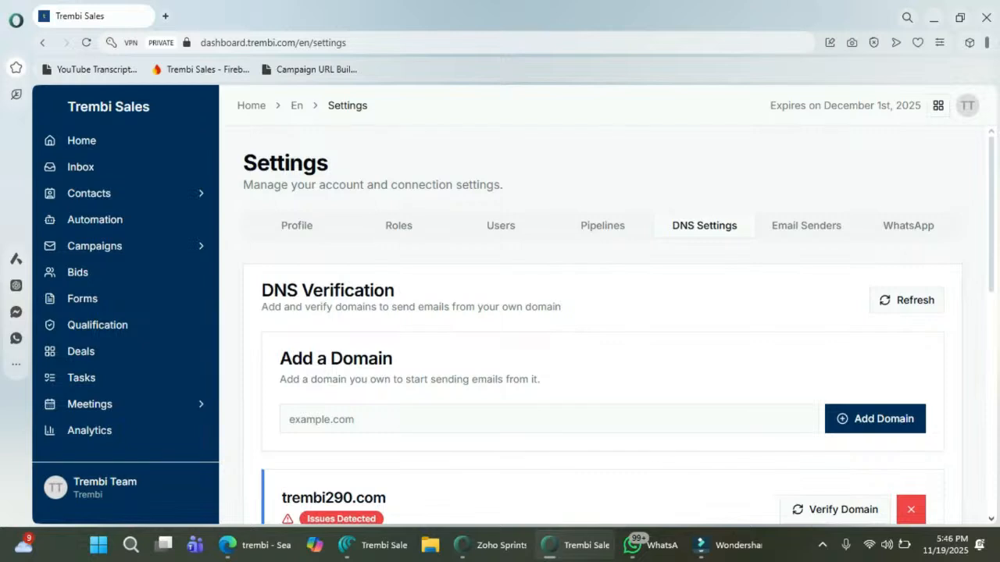
Step: Reopen the Add Sender form under Email Senders, then close it with fields left empty
click(806, 225)
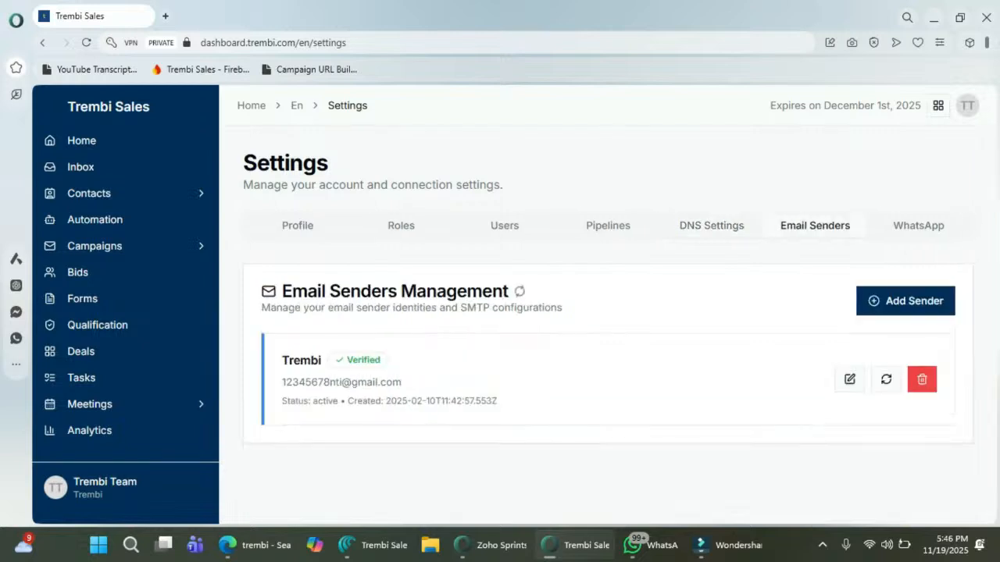
click(906, 302)
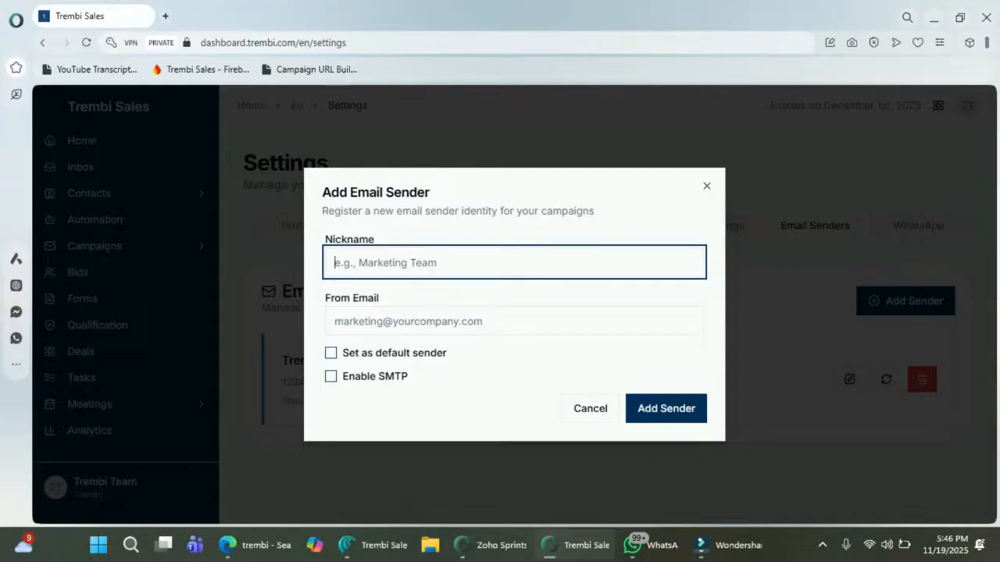
click(469, 321)
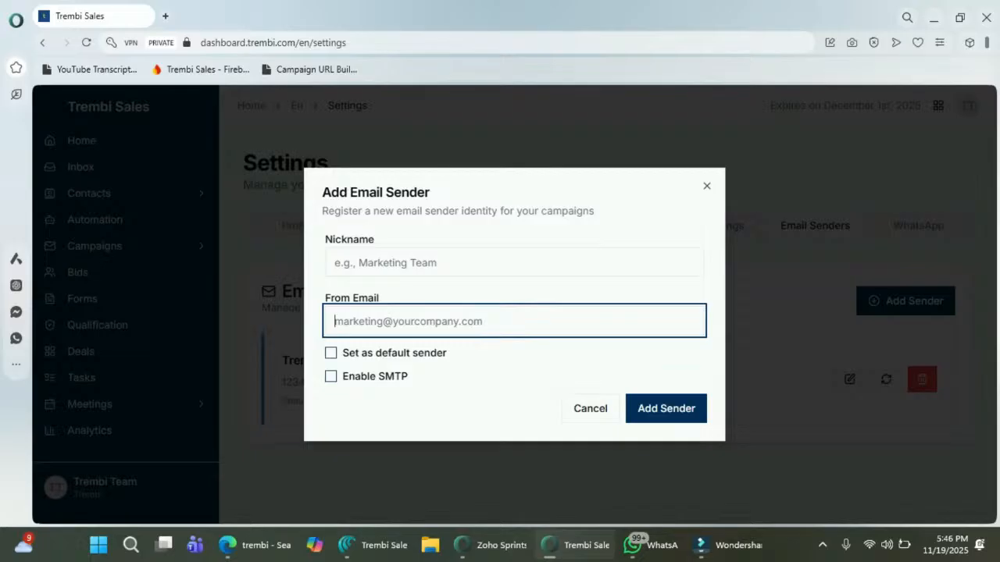
click(469, 263)
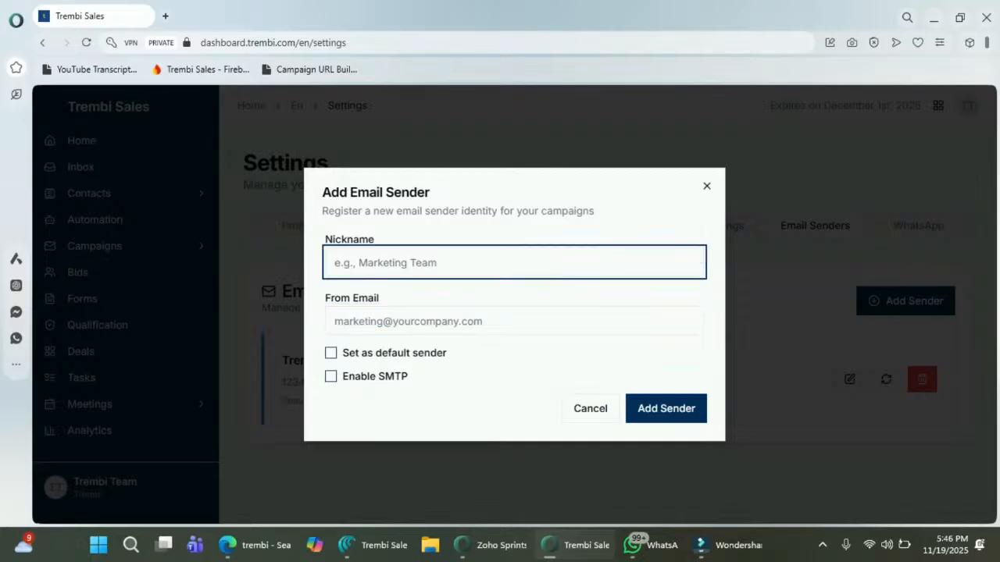
click(707, 186)
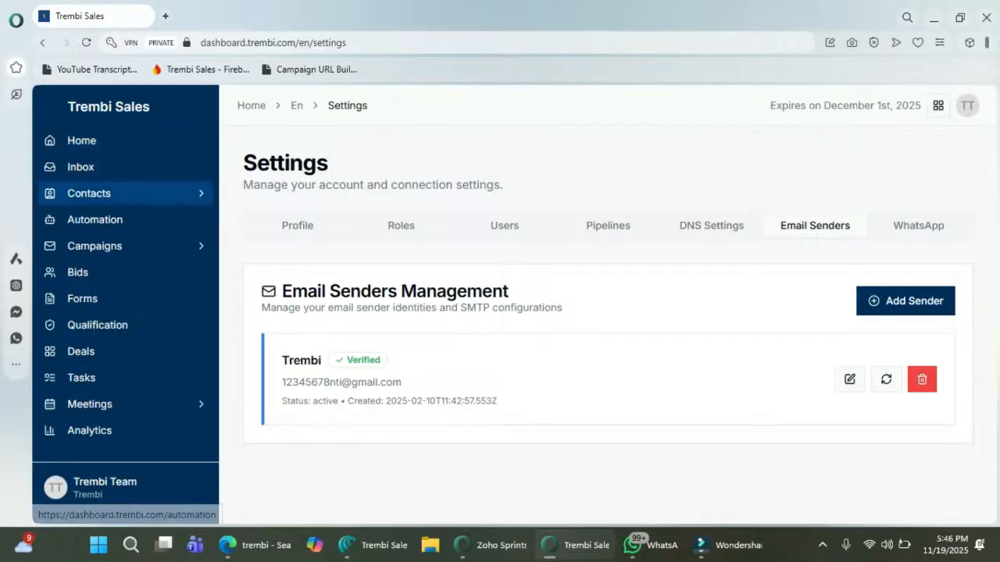
Step: Open the Contacts list and start a new contact
click(117, 192)
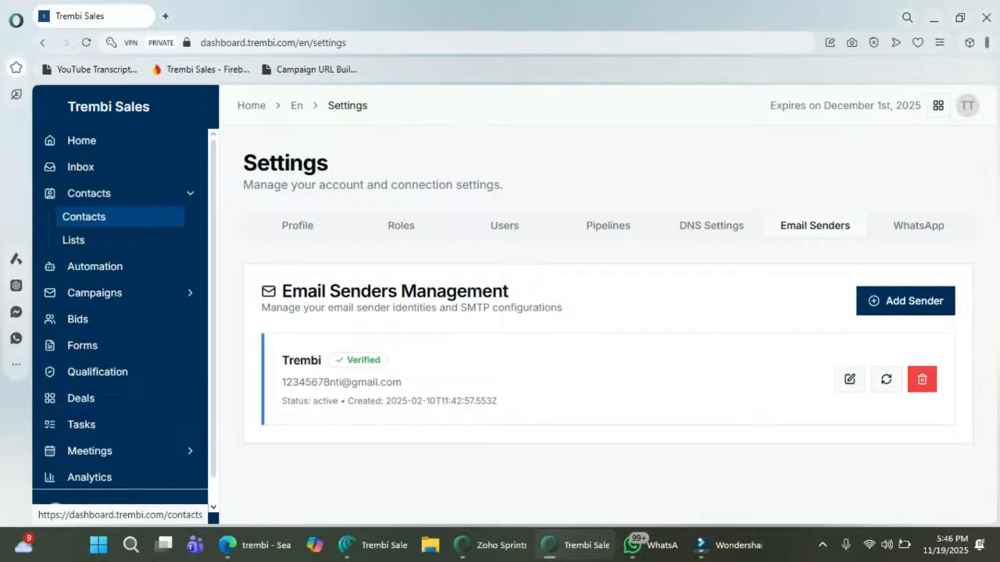
click(84, 217)
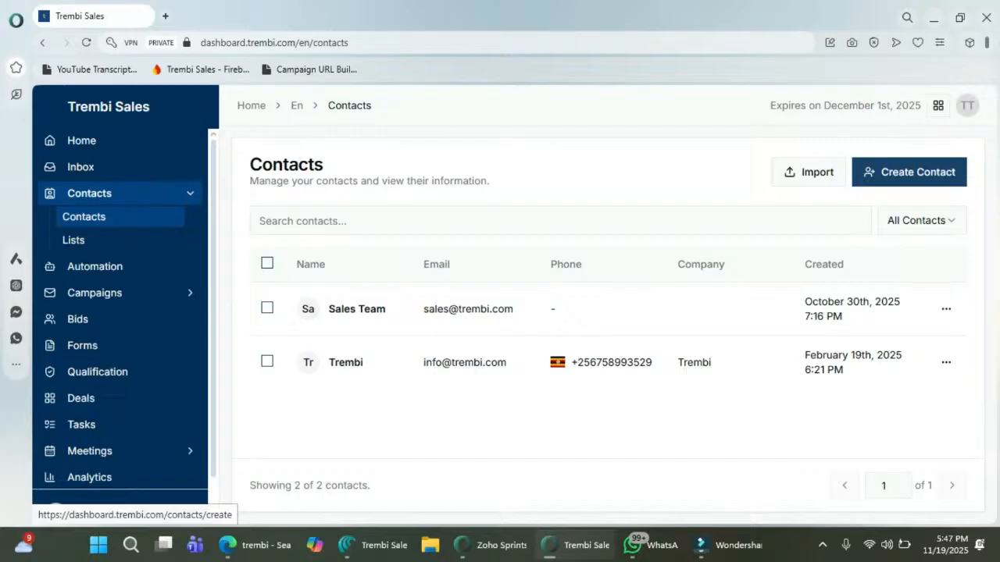
click(909, 172)
Step: Leave the new-contact form's First Name and Email empty and go back to Contacts
scroll(562, 313, down, 1)
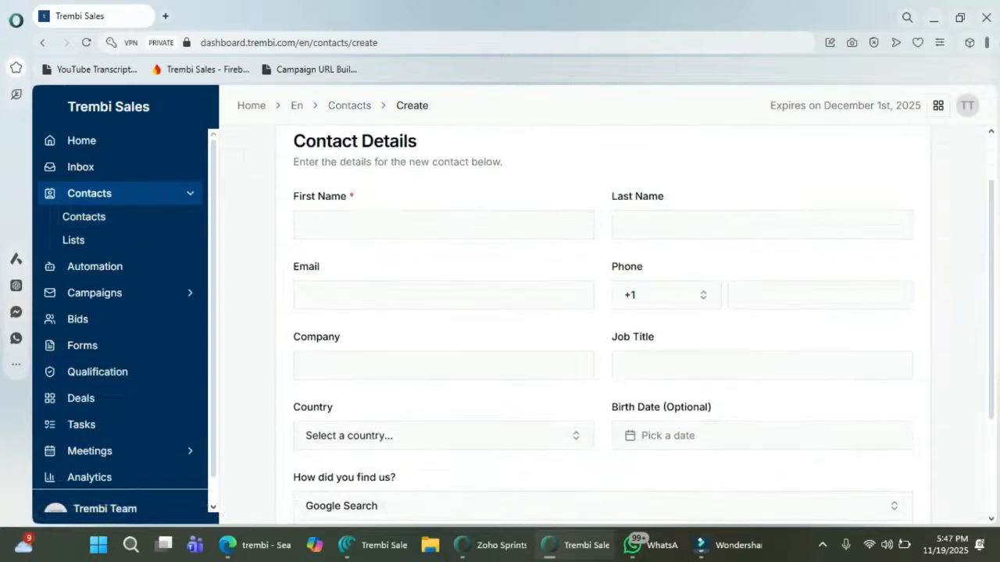
click(422, 225)
click(340, 297)
scroll(340, 328, down, 2)
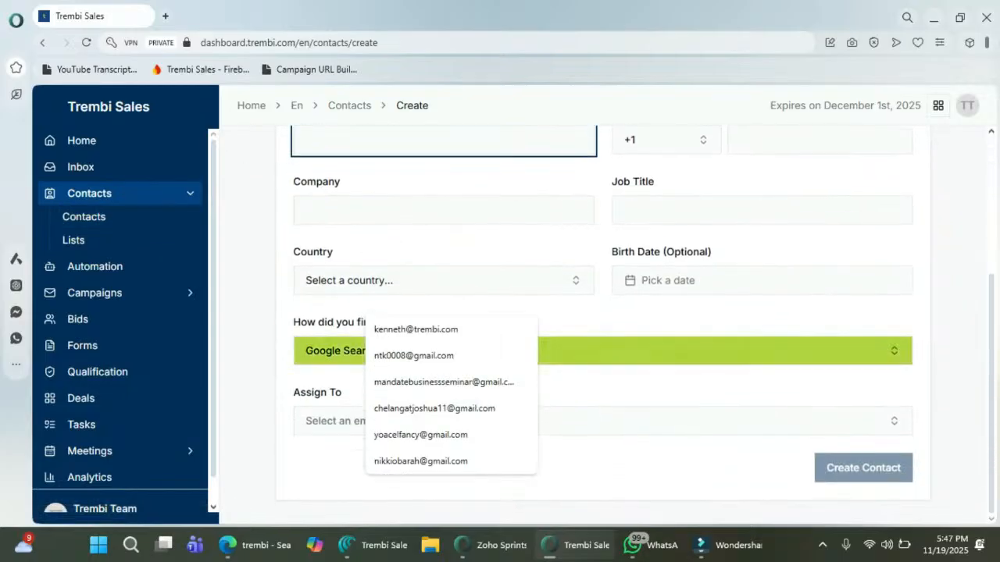
click(254, 438)
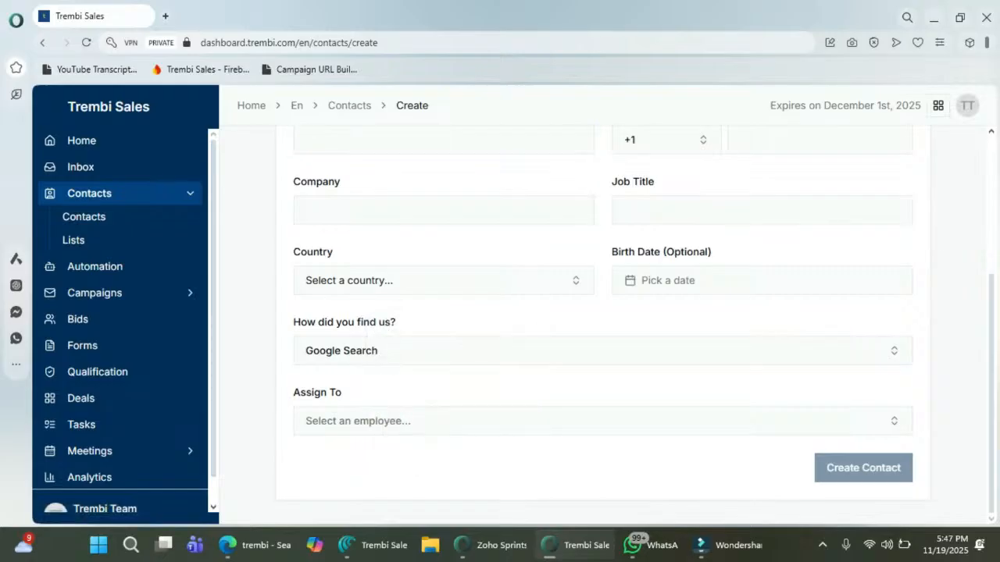
scroll(500, 375, up, 3)
scroll(624, 328, up, 1)
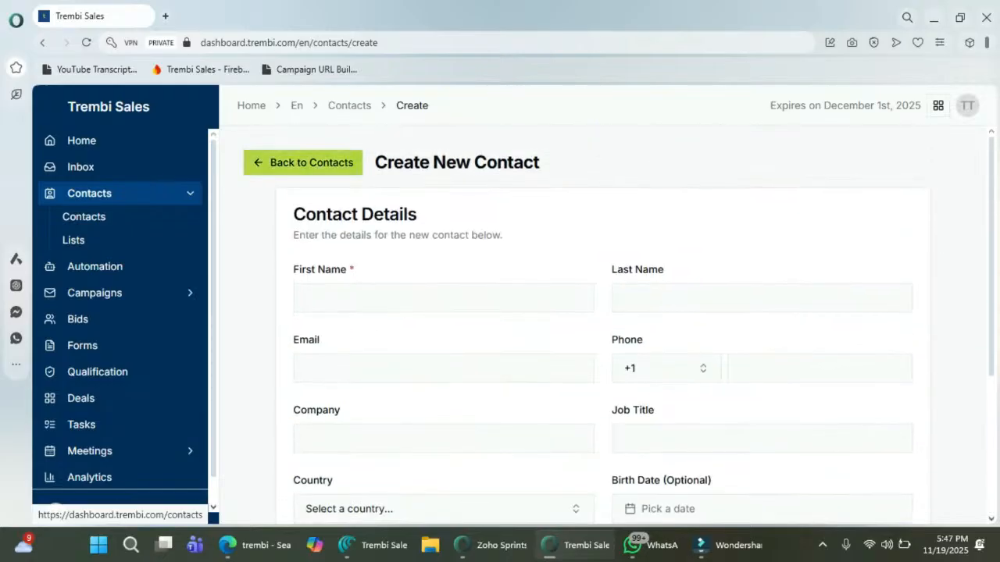
click(305, 162)
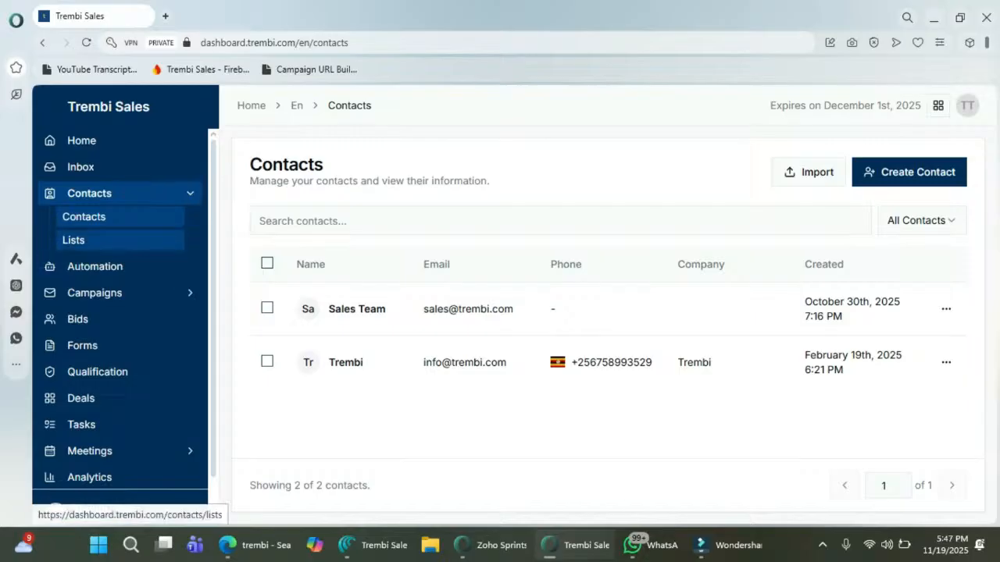
Step: Review the Signed up users and Warm Leads contact lists
click(74, 240)
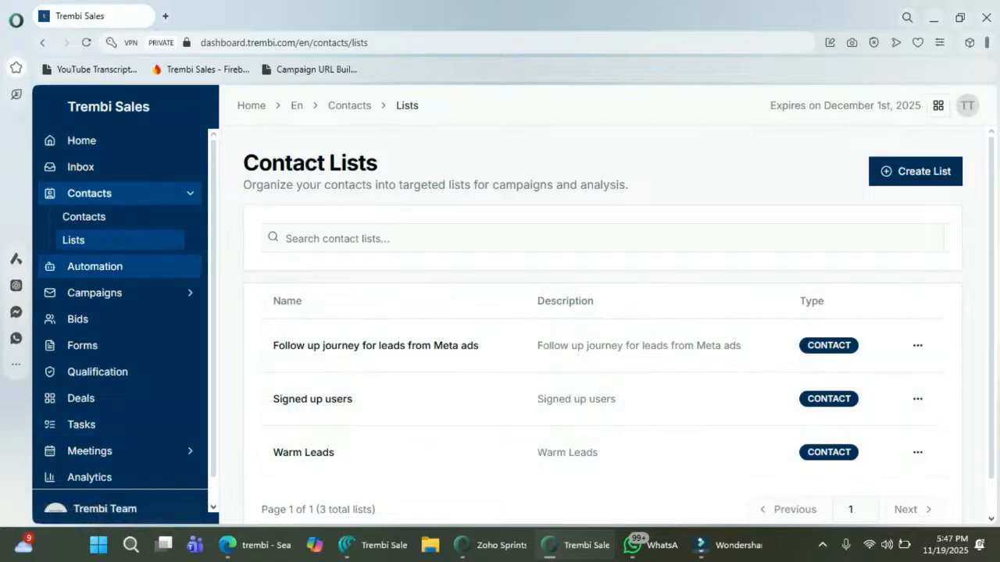
click(312, 399)
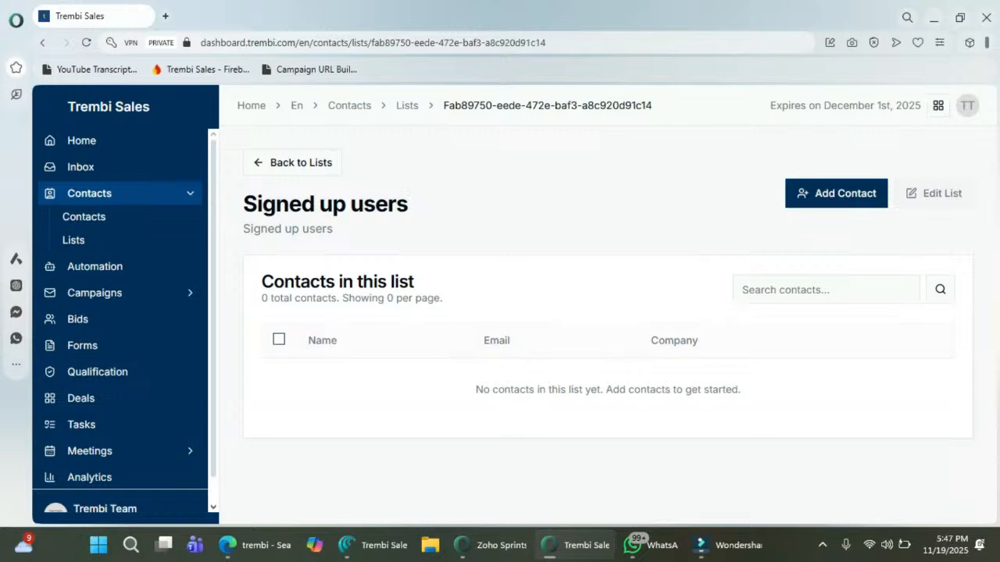
click(293, 163)
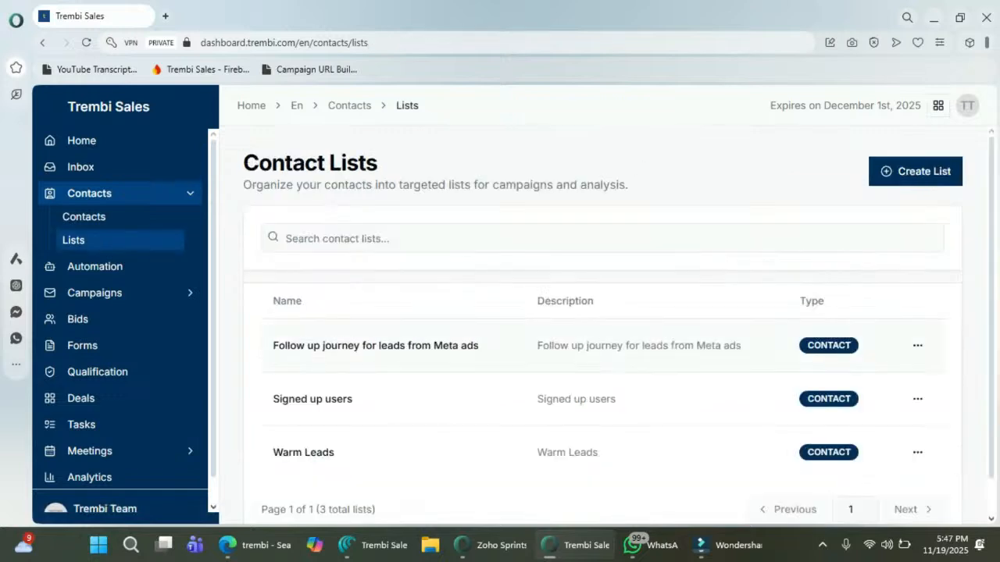
click(303, 453)
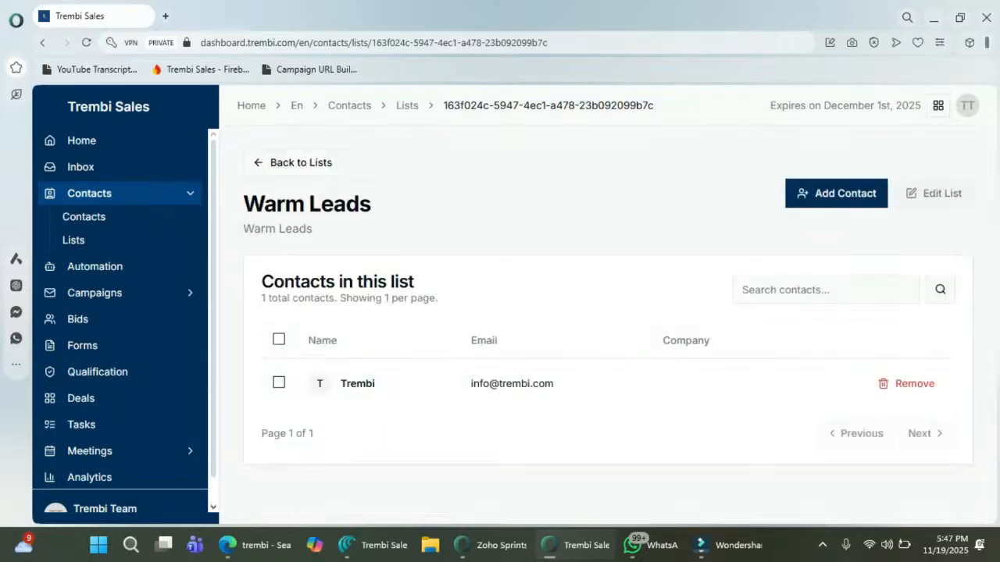
Step: Go to the Email campaigns page under Campaigns
click(120, 193)
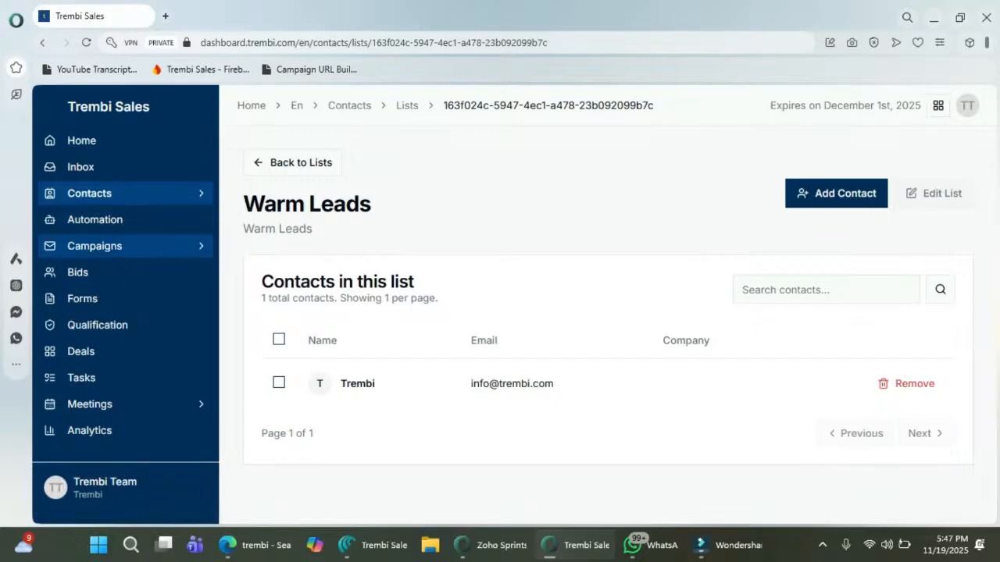
click(94, 246)
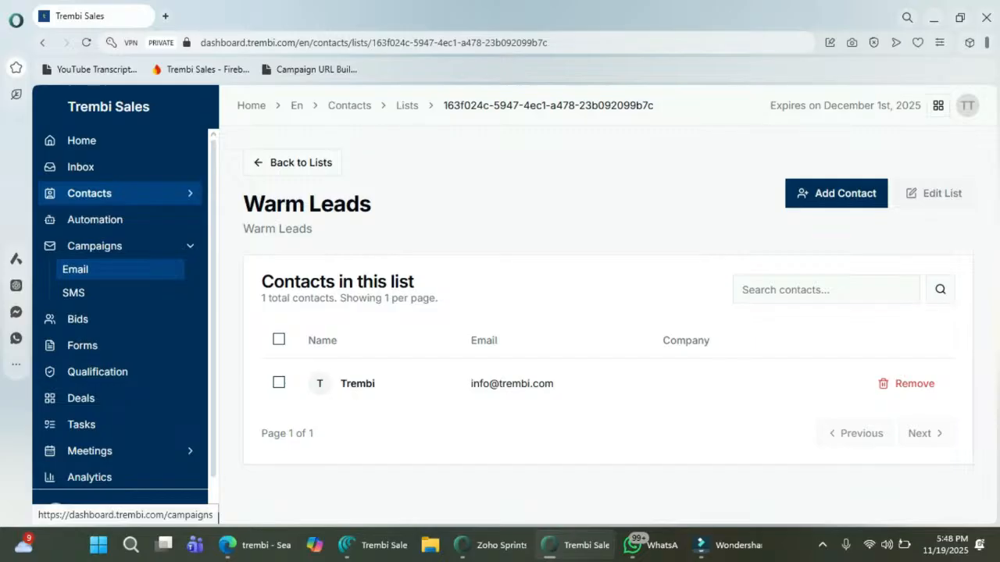
click(75, 268)
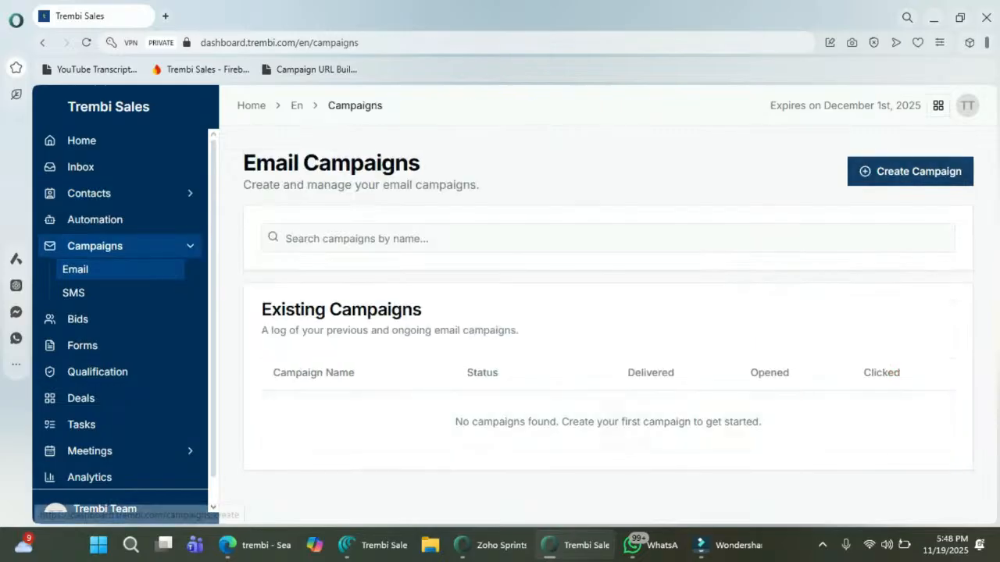
Step: Create a campaign named 'Product launch' with the same text as its subject
click(910, 171)
click(602, 302)
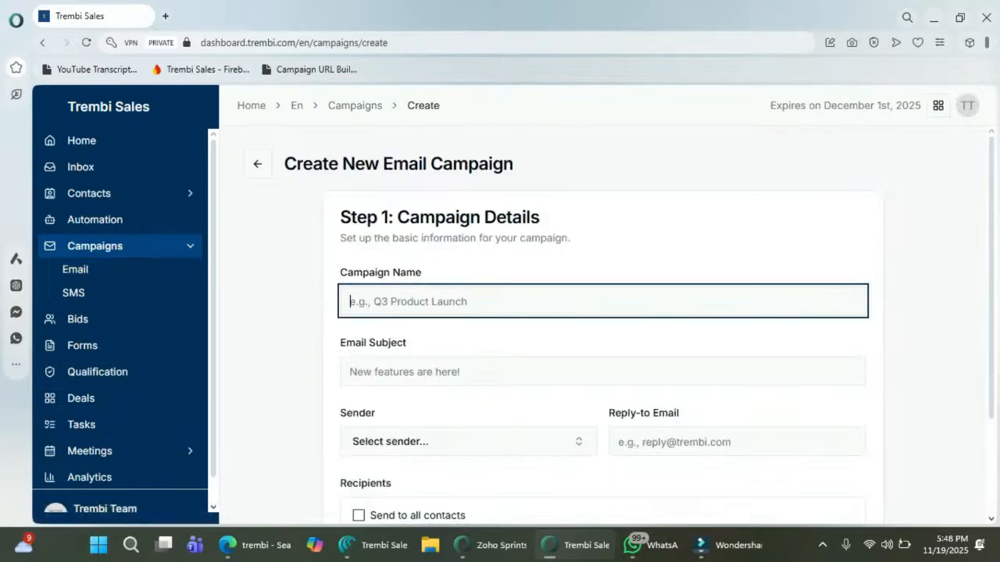
text(P)
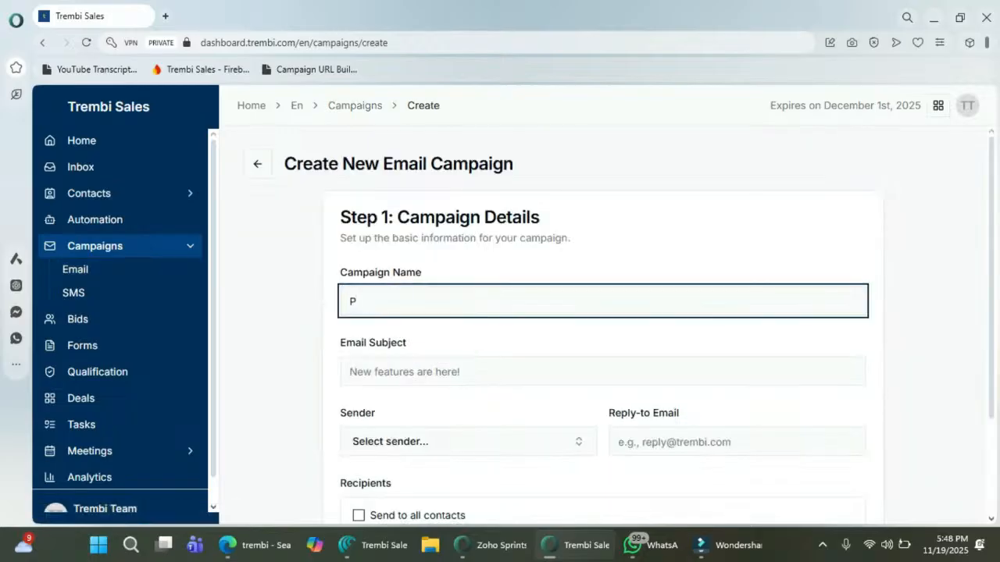
text(roduct launch)
key(ctrl+a)
key(ctrl+c)
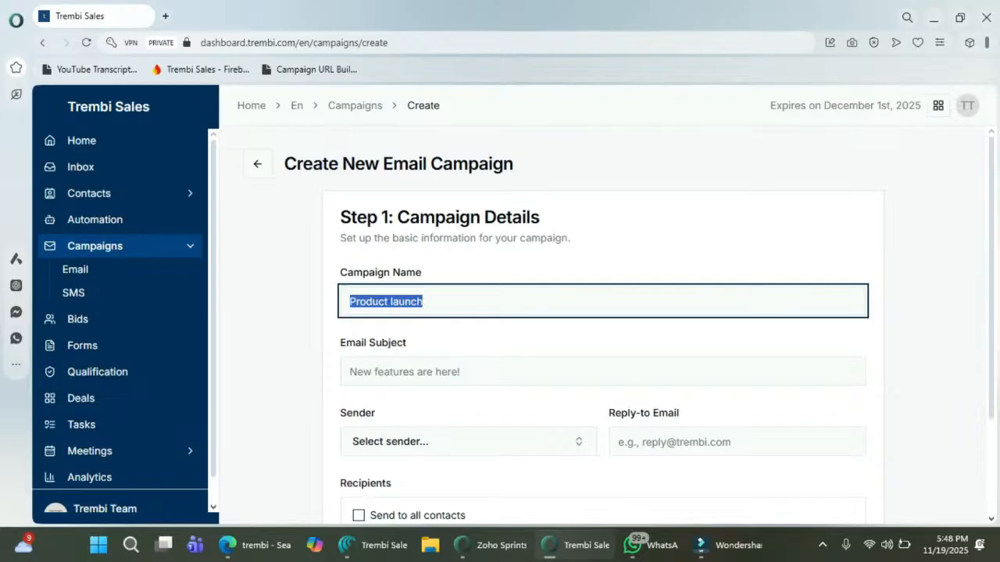
click(405, 372)
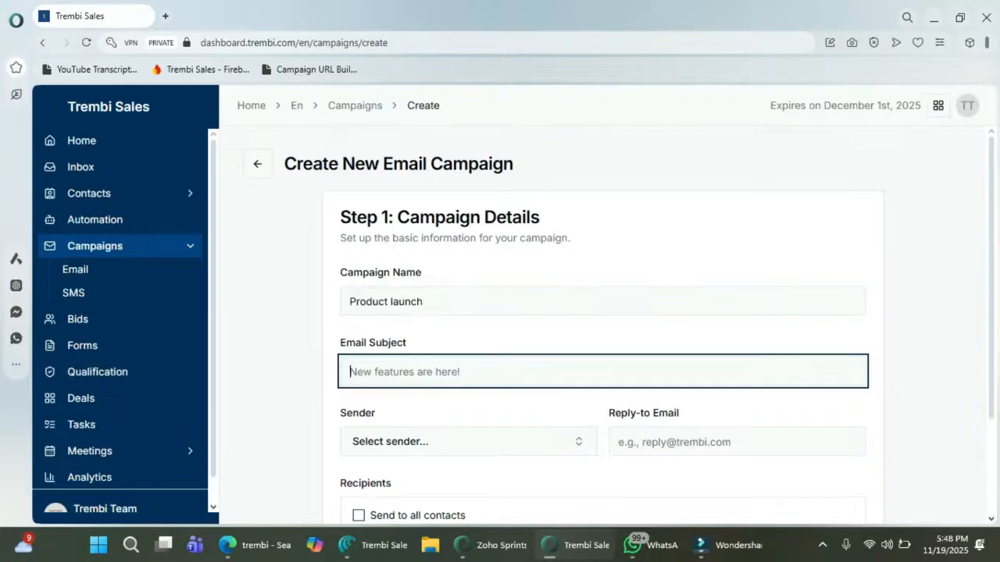
key(ctrl+v)
Step: Set the campaign sender to Trembi and the recipient list to Warm Leads
scroll(601, 328, down, 2)
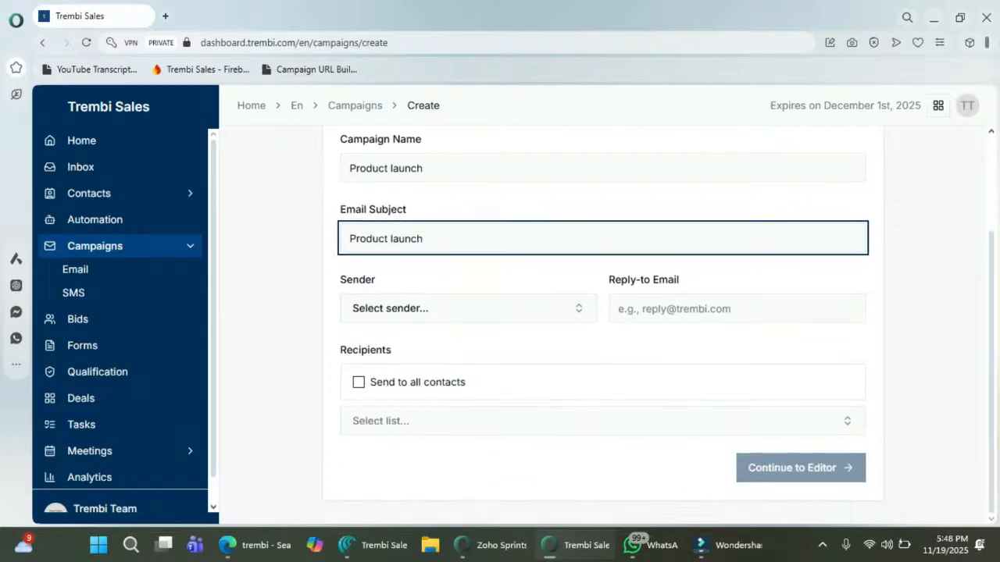
click(468, 308)
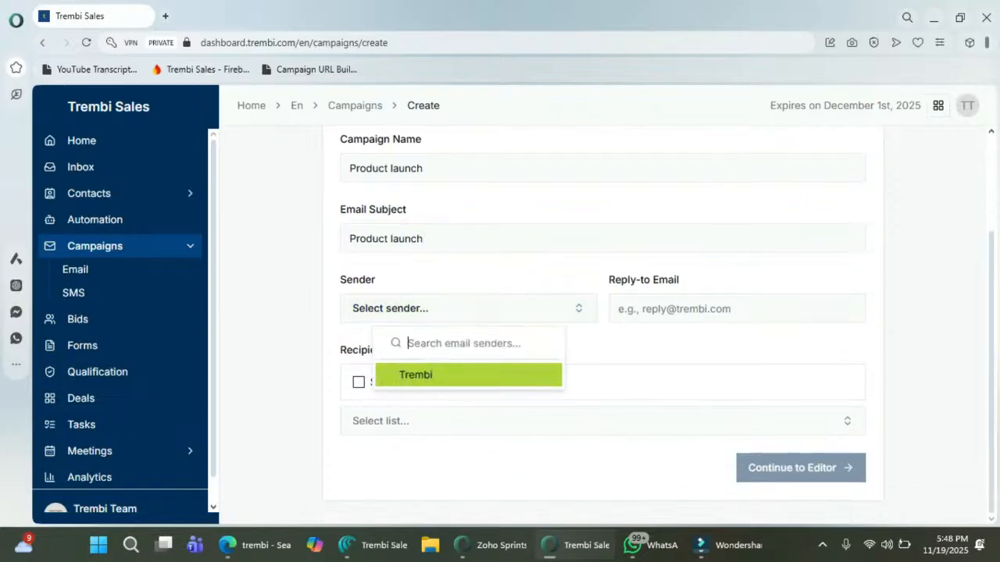
click(469, 375)
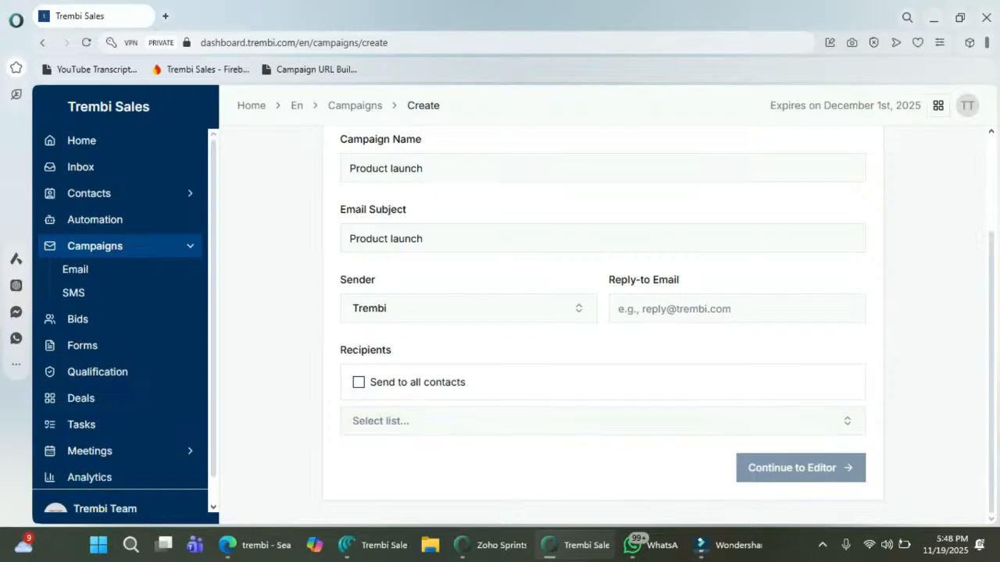
click(601, 421)
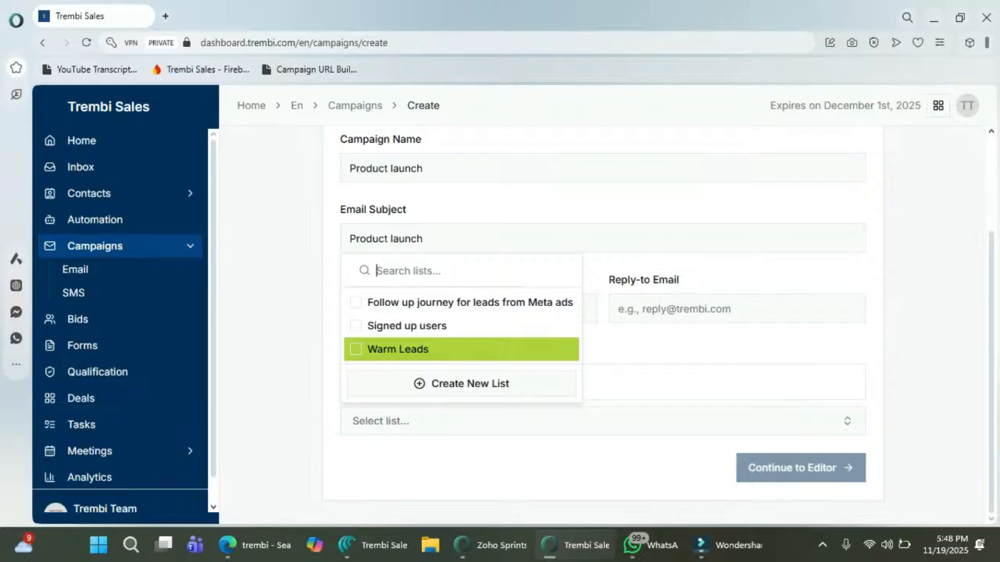
click(468, 349)
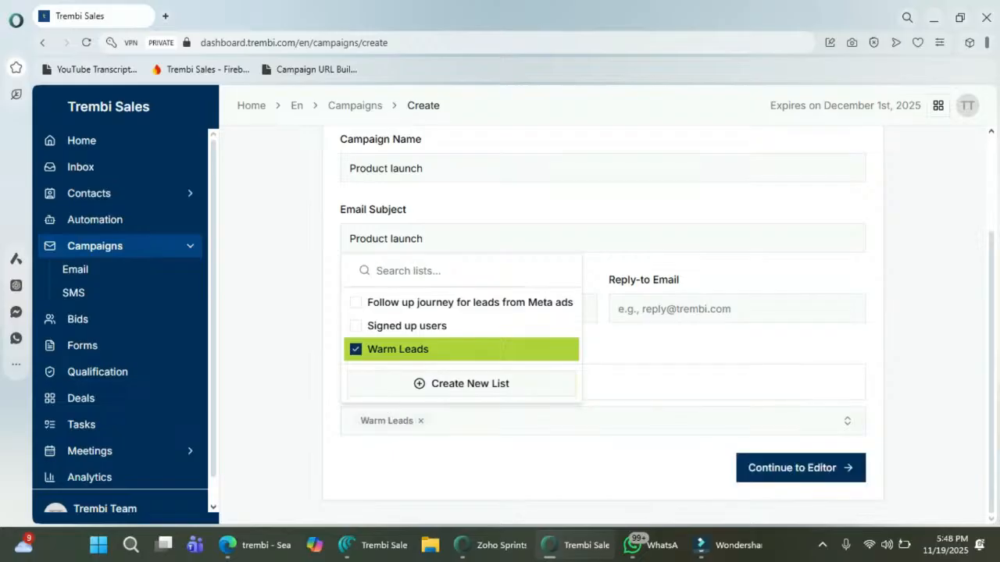
click(800, 468)
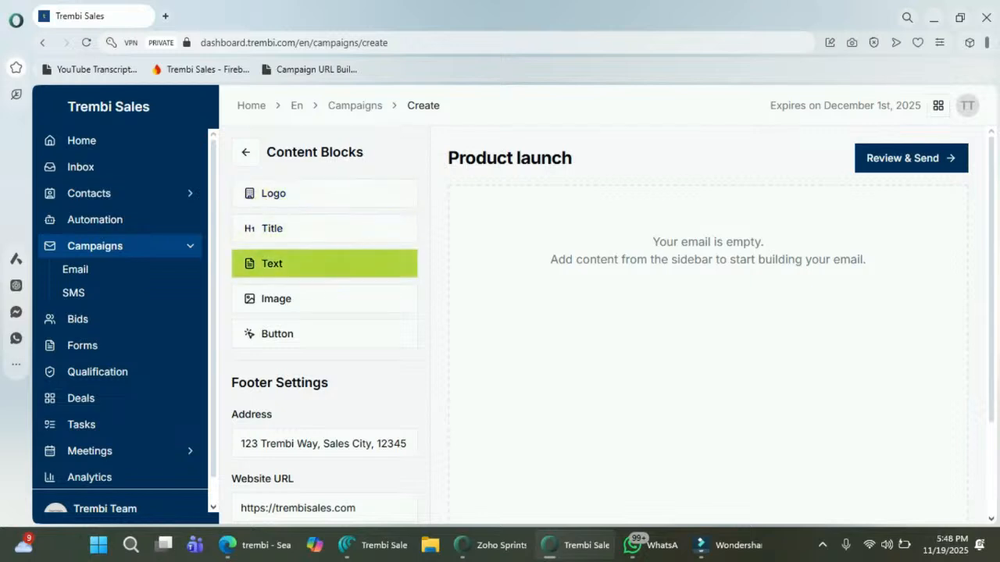
Step: Add a paragraph block to the email and search the web for 'sample text'
click(324, 264)
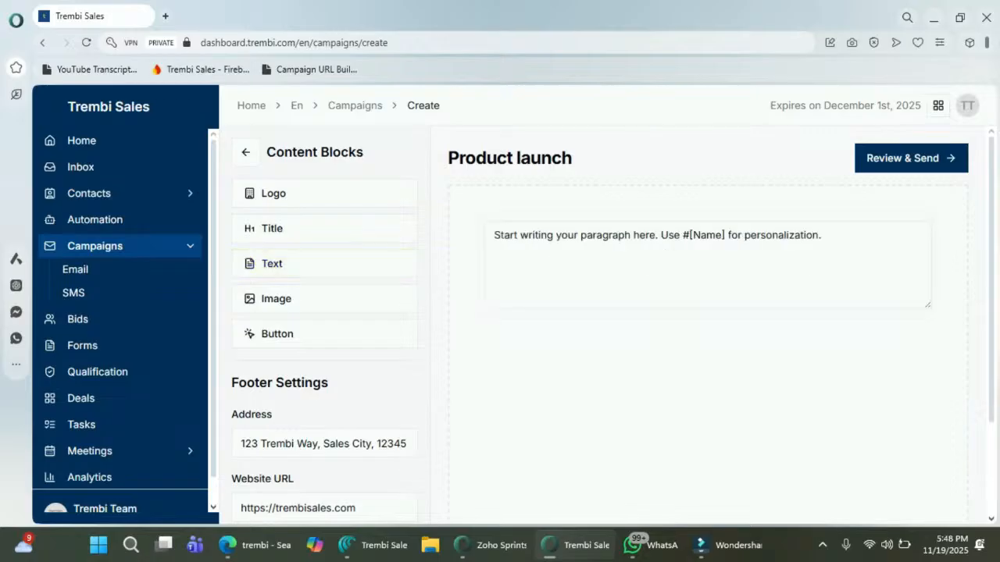
key(ctrl+t)
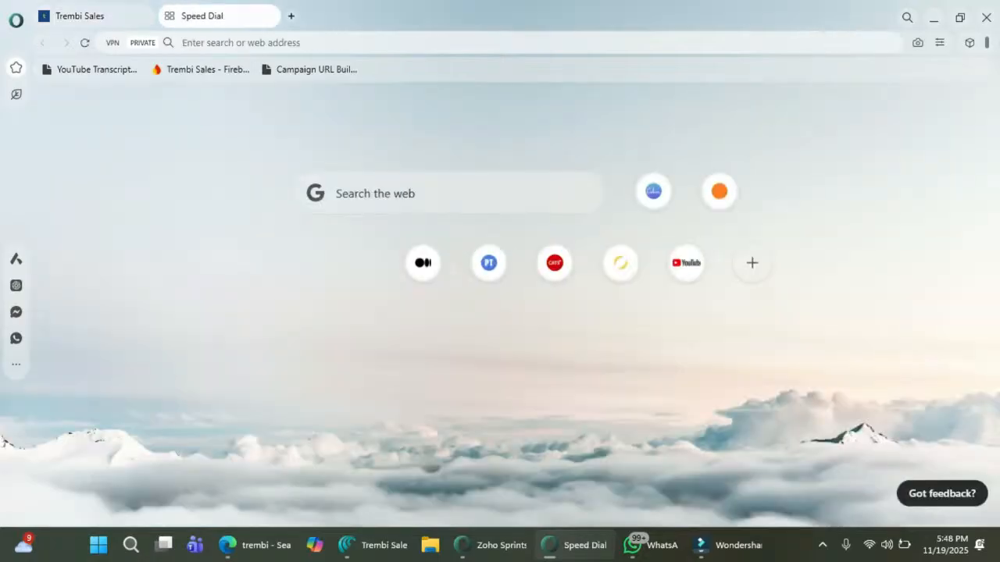
text(sam[)
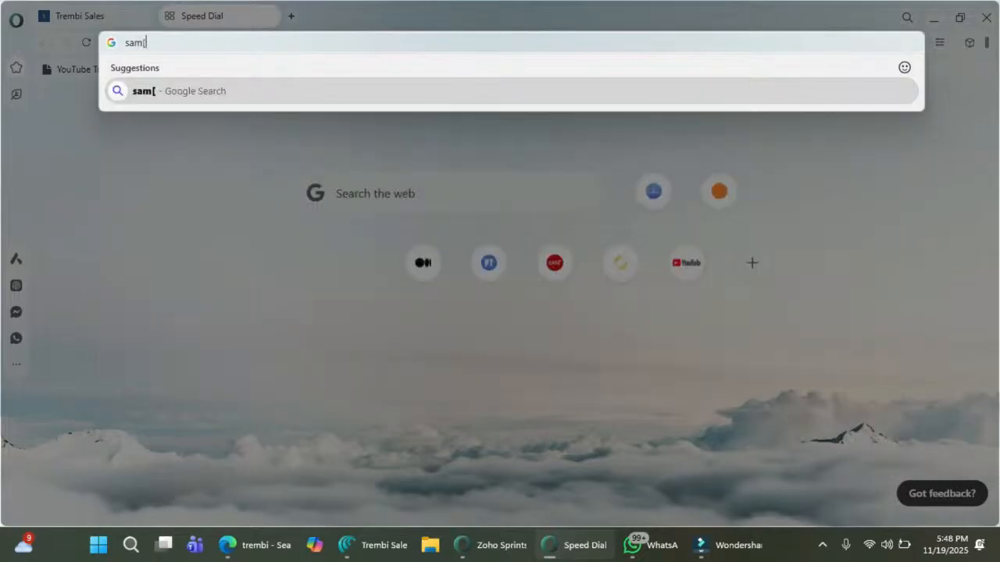
key(BackSpace)
text(ple t)
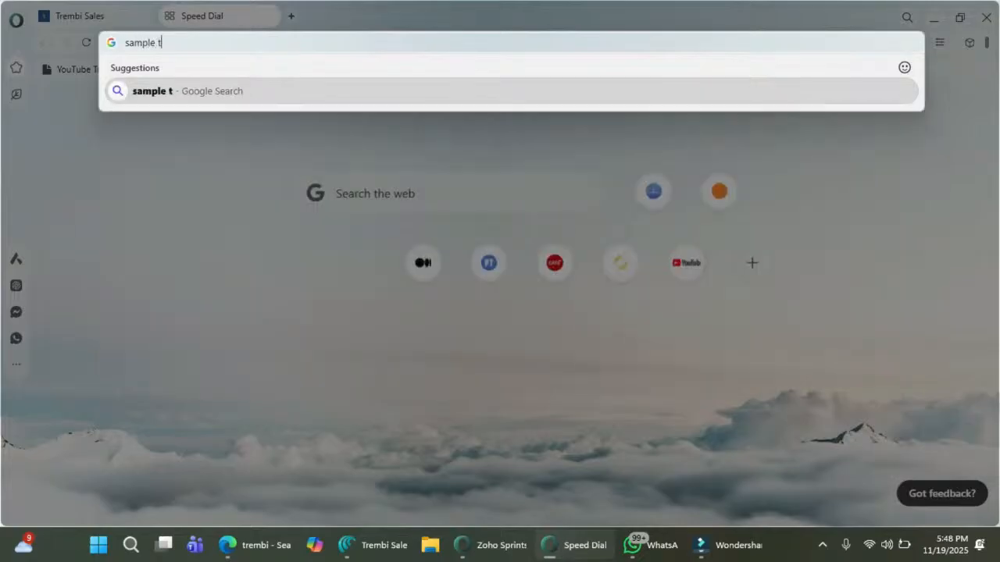
text(ext)
key(Return)
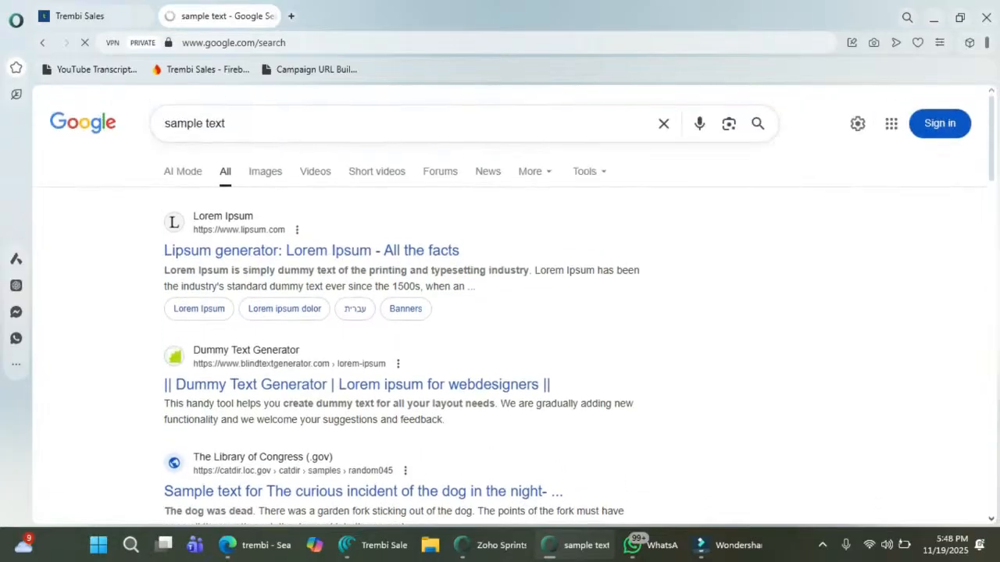
Step: On lipsum.com, select the 'What is Lorem Ipsum?' heading and paragraph
click(311, 250)
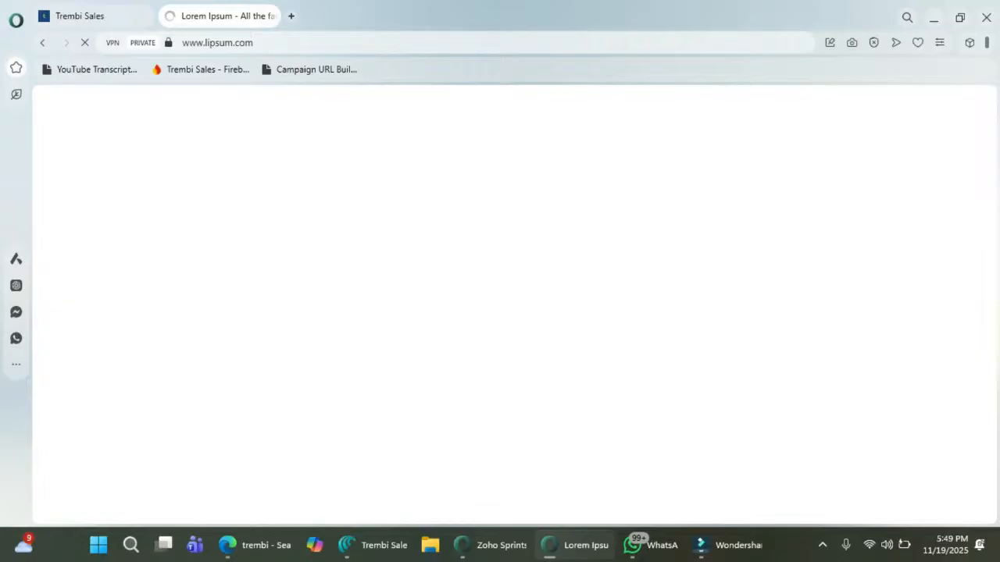
scroll(508, 313, down, 3)
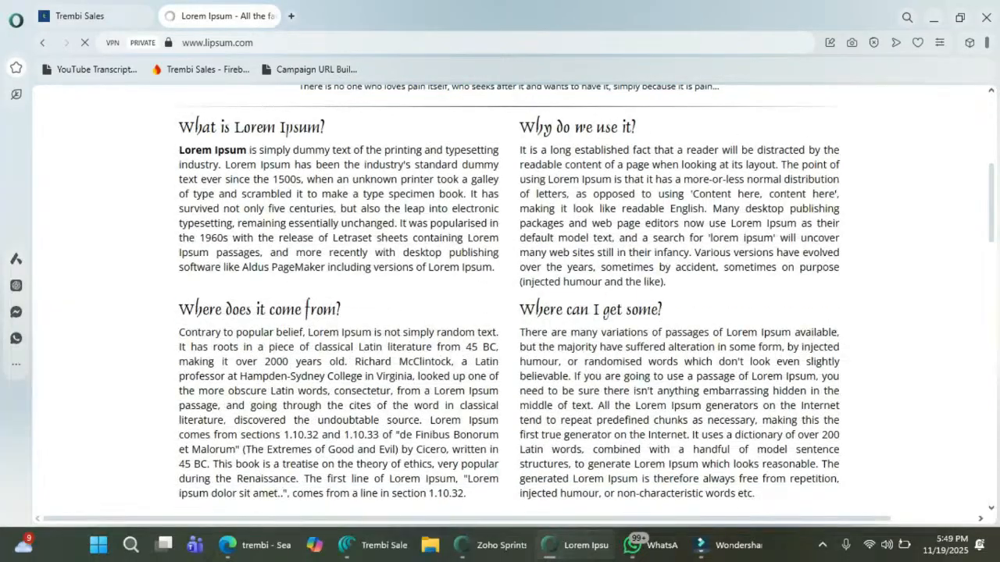
drag(500, 269, 225, 150)
click(226, 150)
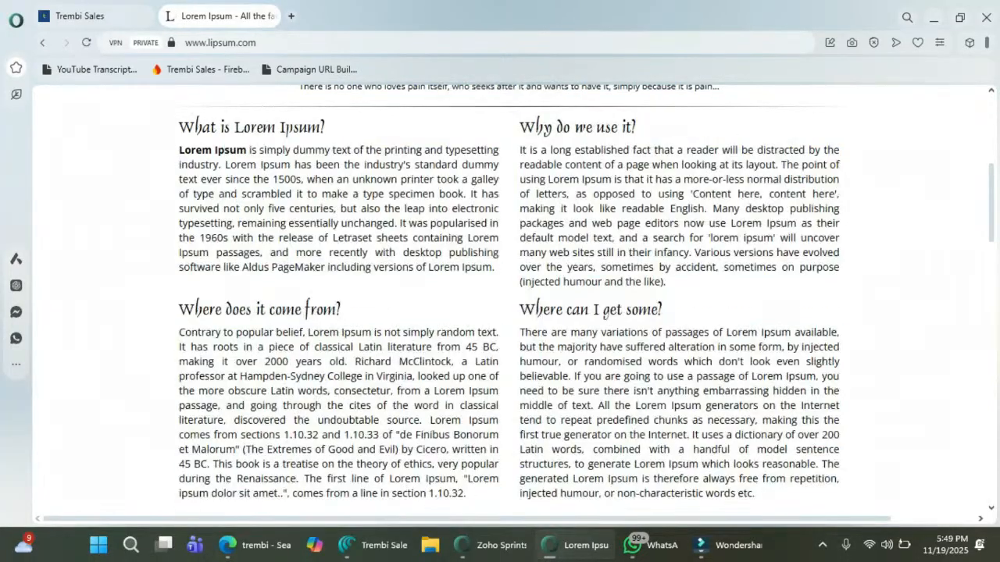
drag(180, 128, 407, 210)
click(407, 210)
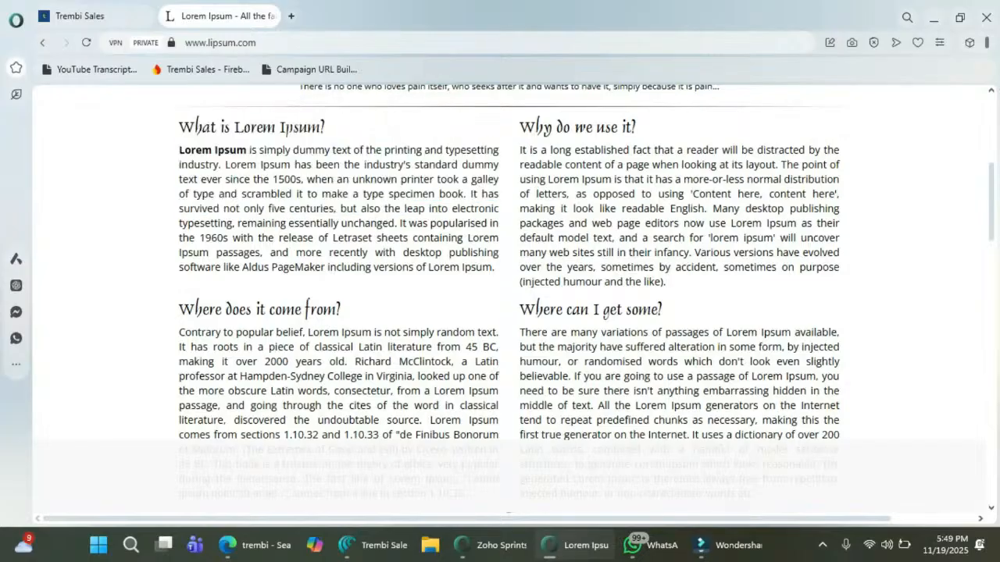
drag(180, 127, 493, 268)
key(ctrl+c)
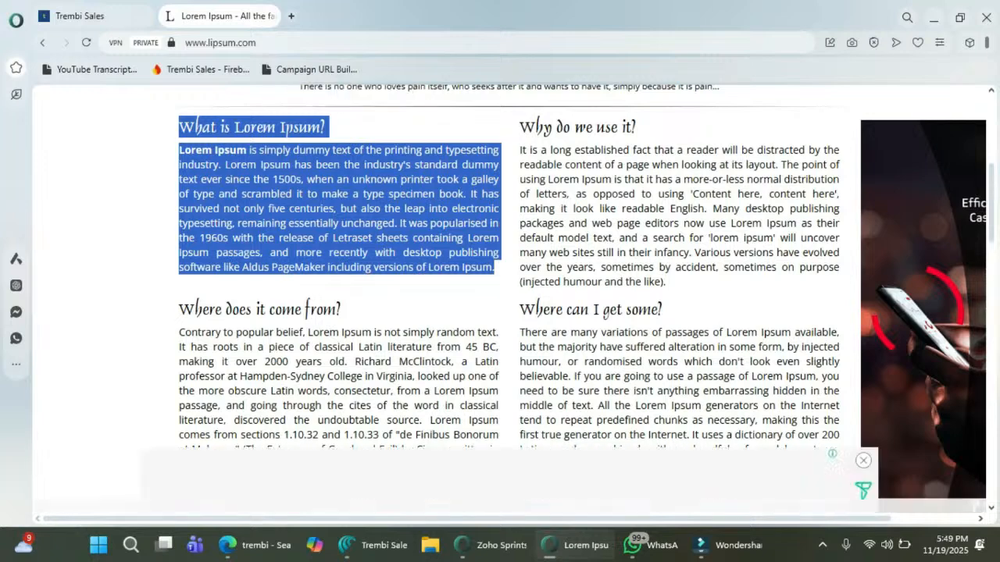
click(89, 15)
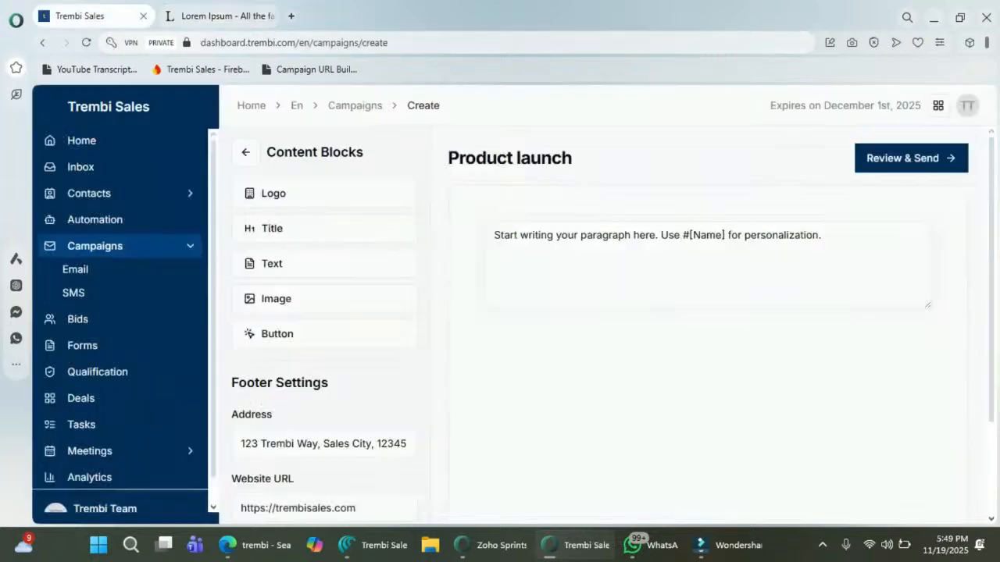
Step: Replace the paragraph placeholder with the pasted Lorem Ipsum text
triple_click(822, 236)
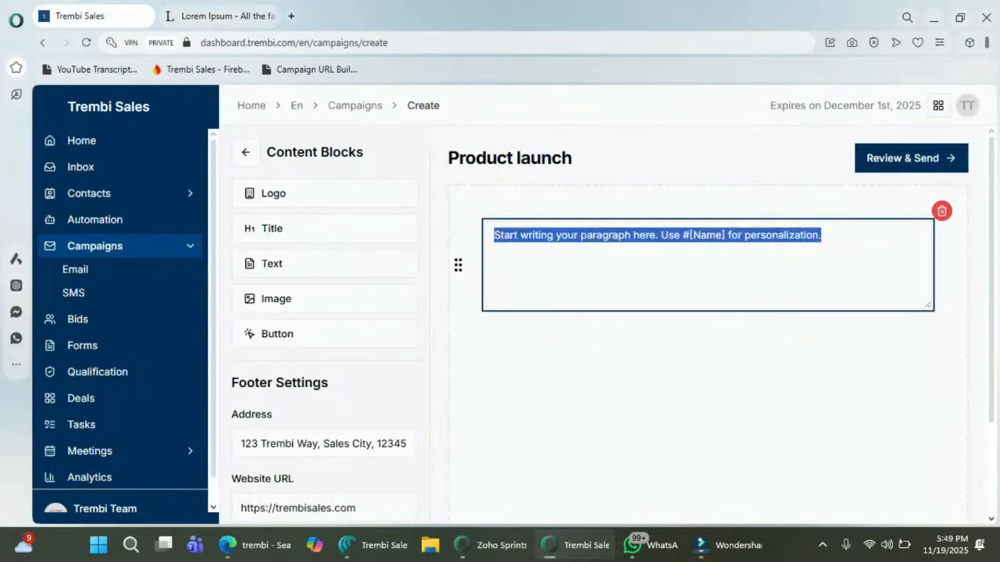
key(ctrl+v)
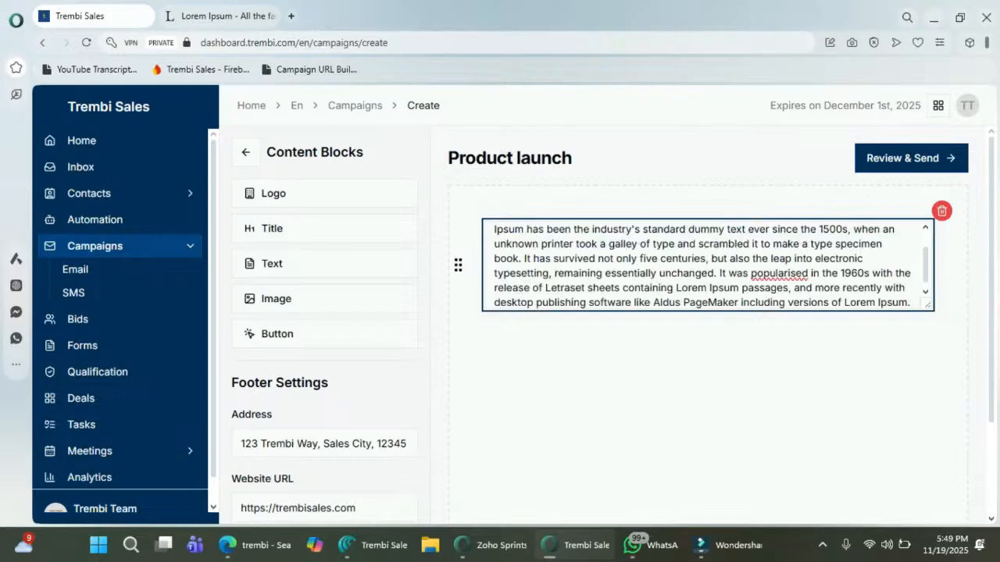
scroll(707, 266, up, 1)
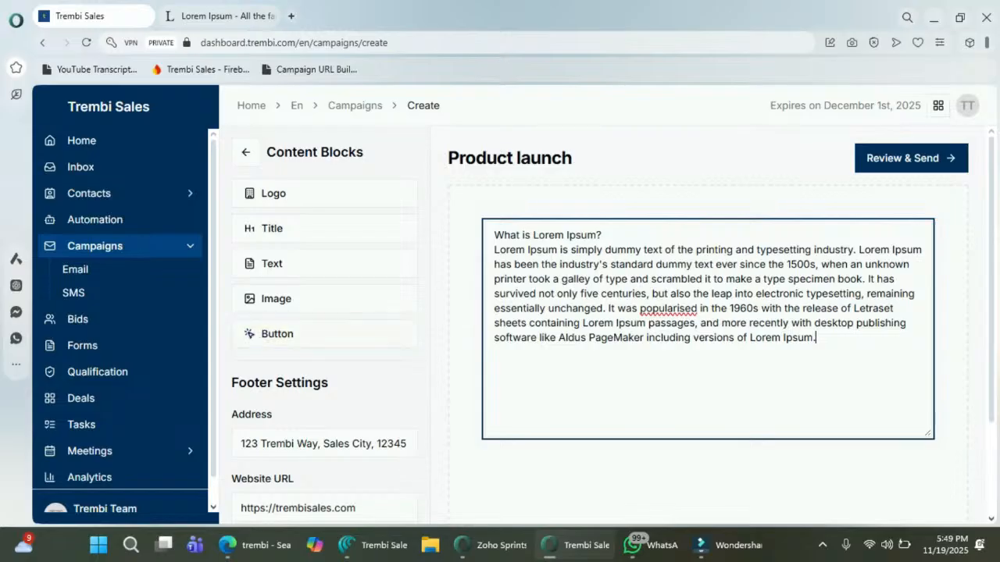
click(277, 333)
scroll(708, 351, down, 2)
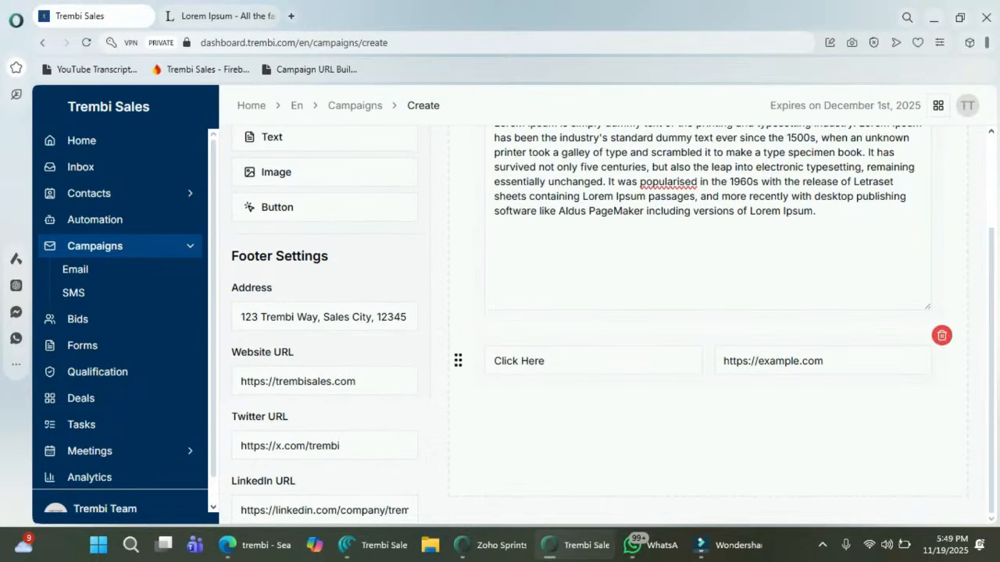
triple_click(539, 361)
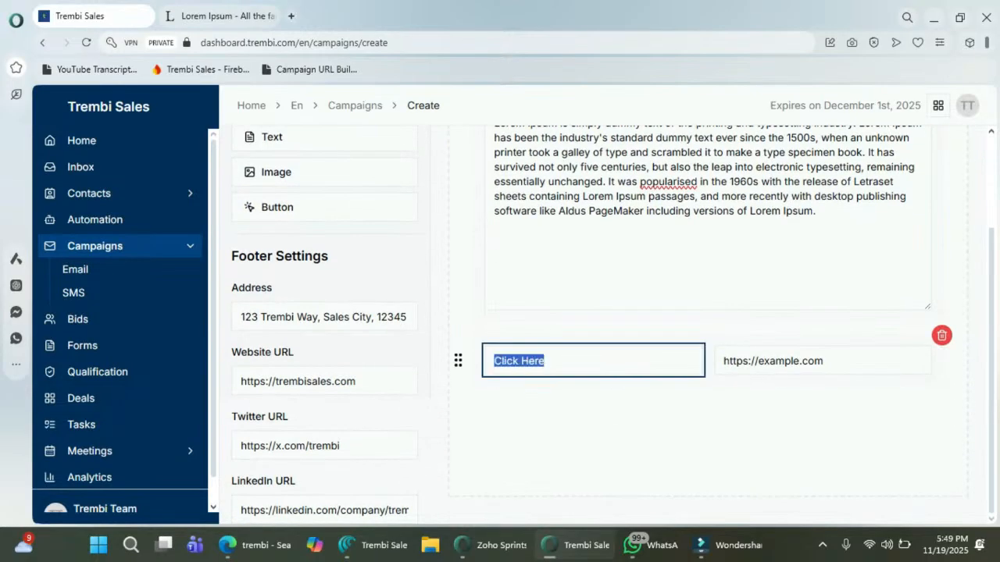
text(hello)
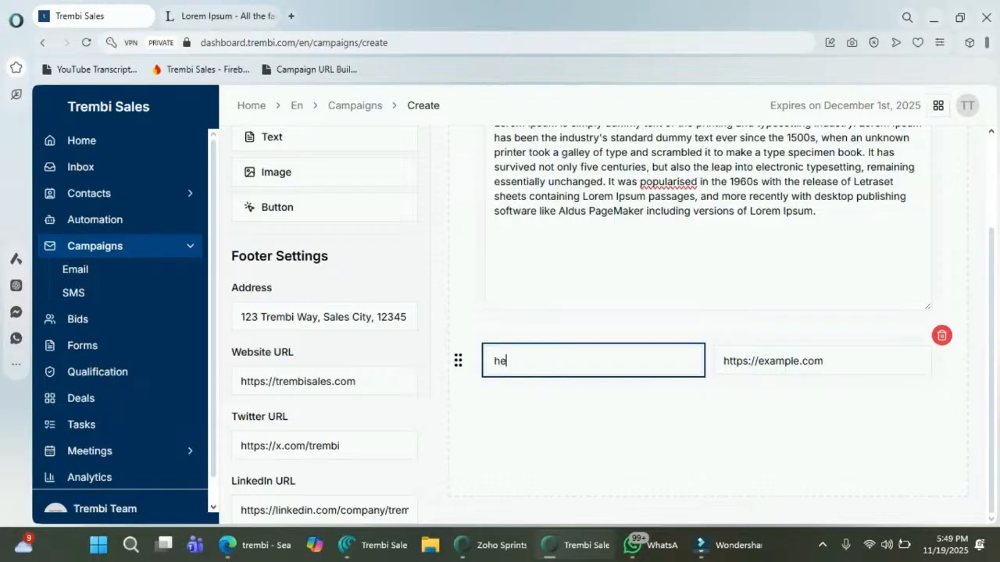
key(BackSpace)
key(BackSpace)
key(BackSpace)
key(BackSpace)
key(BackSpace)
text(begin now)
click(791, 361)
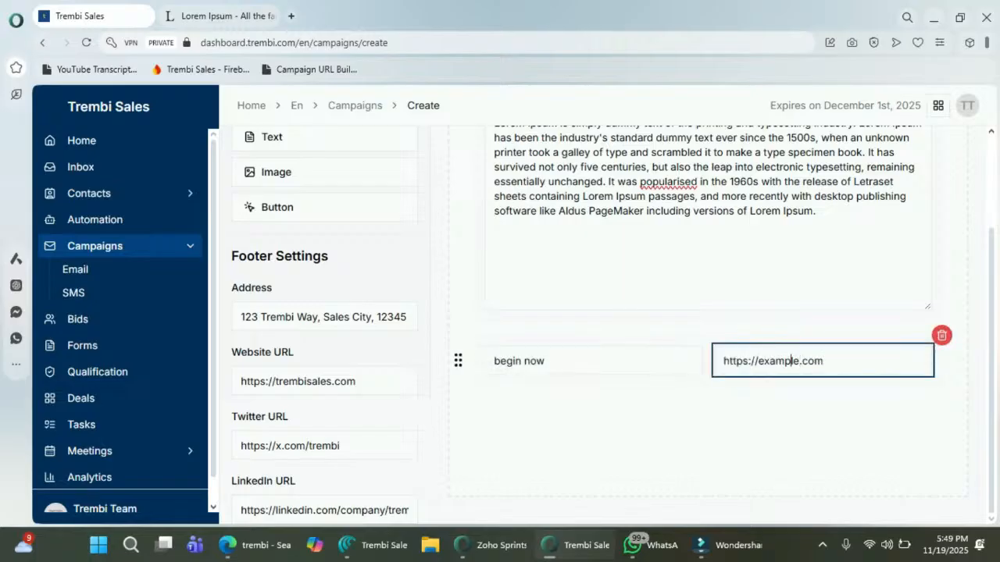
click(799, 361)
key(BackSpace)
key(BackSpace)
key(BackSpace)
key(BackSpace)
key(BackSpace)
key(BackSpace)
key(BackSpace)
text(trembi)
scroll(324, 246, up, 1)
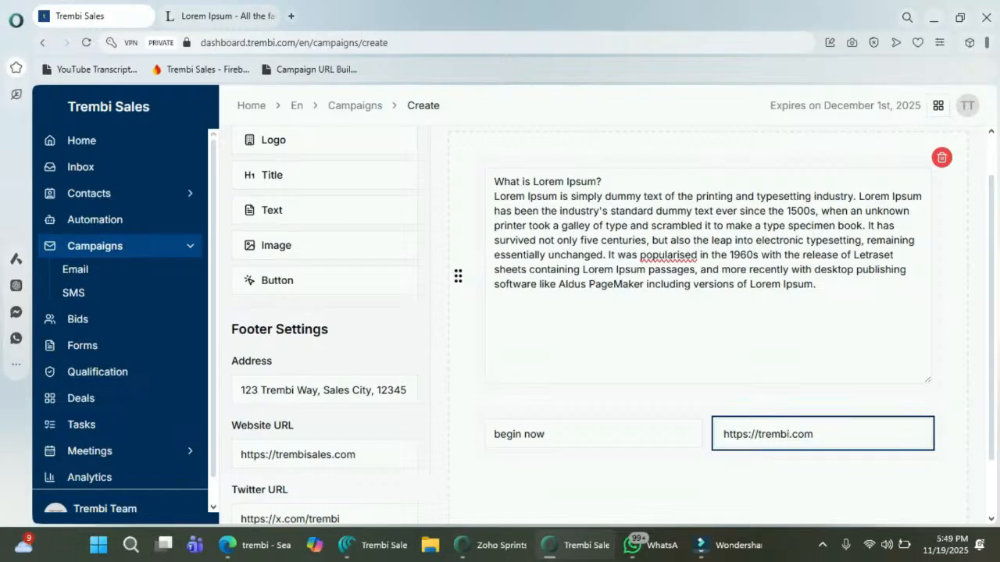
Step: Insert an image block with the uploaded Duck Farming Goldmine picture after the begin now button
click(324, 246)
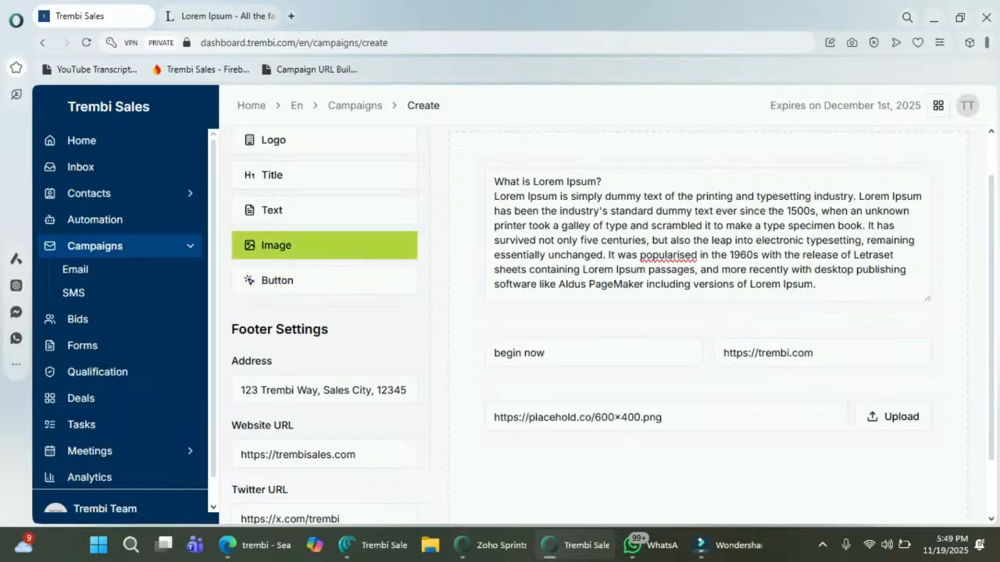
click(893, 416)
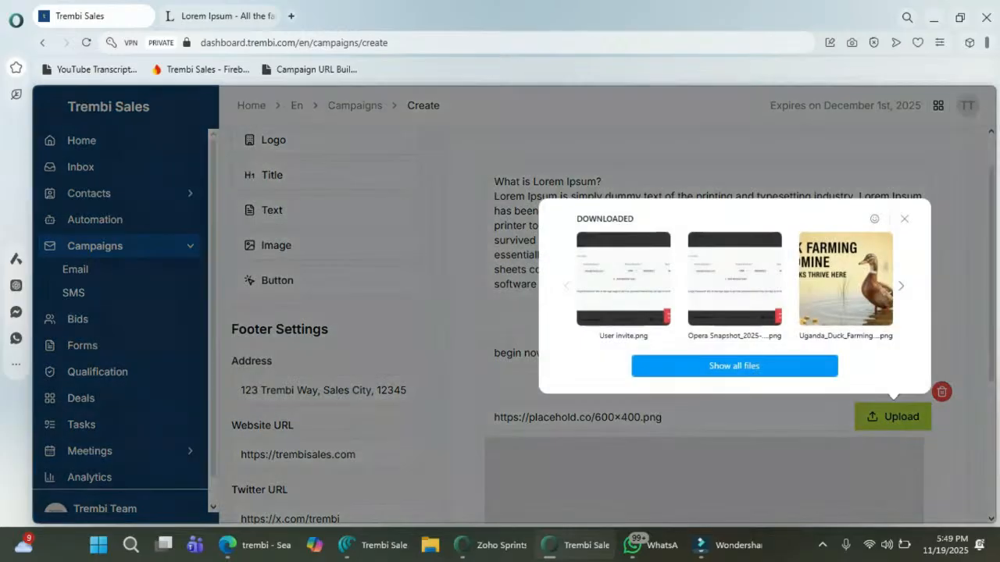
click(734, 366)
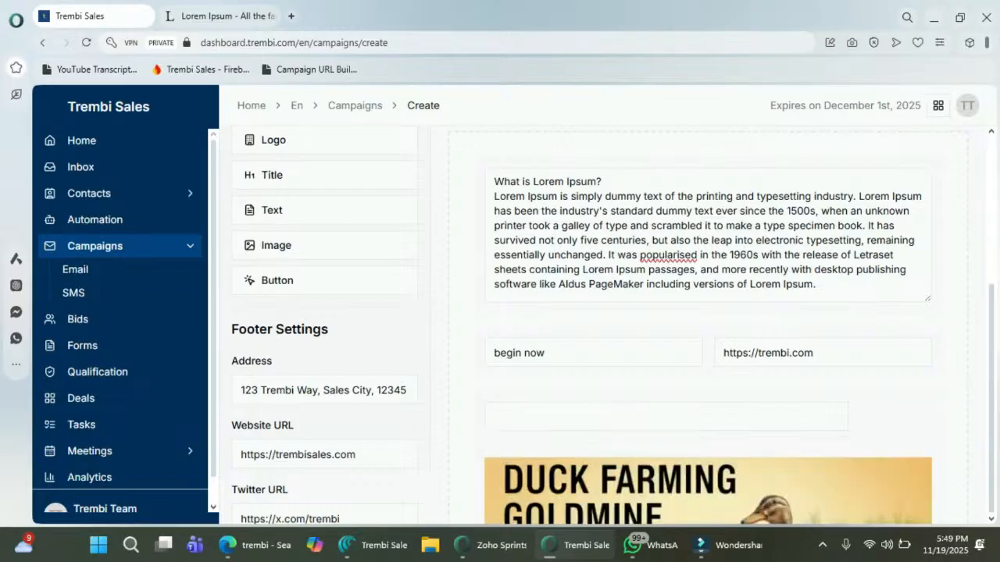
scroll(734, 366, down, 3)
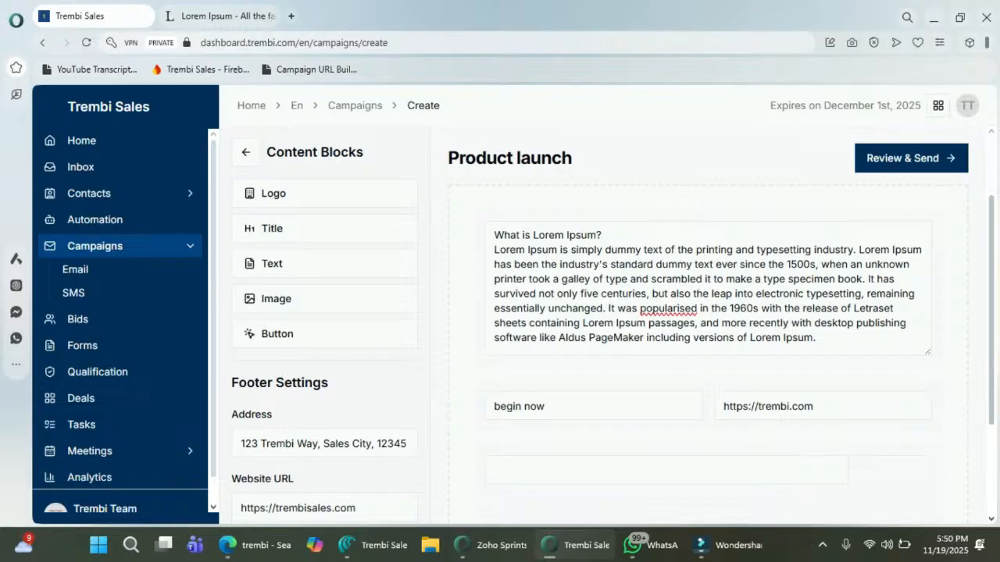
scroll(594, 313, down, 1)
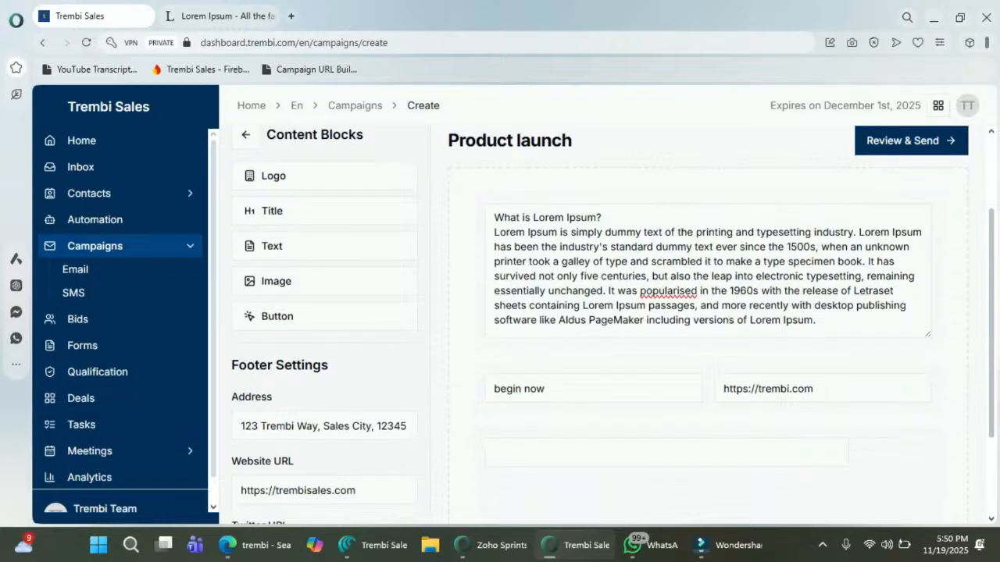
scroll(594, 312, down, 3)
scroll(594, 312, down, 1)
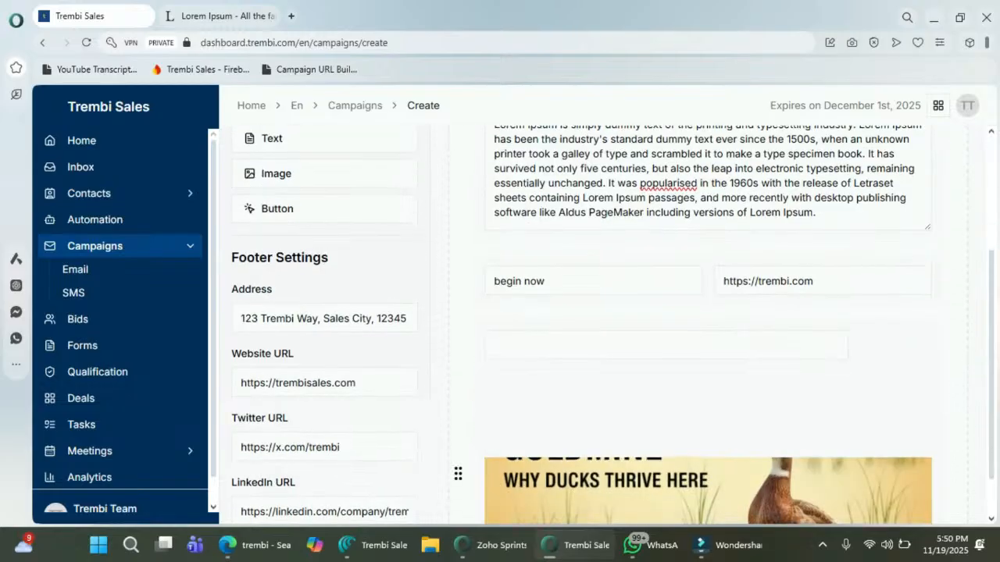
scroll(593, 312, down, 2)
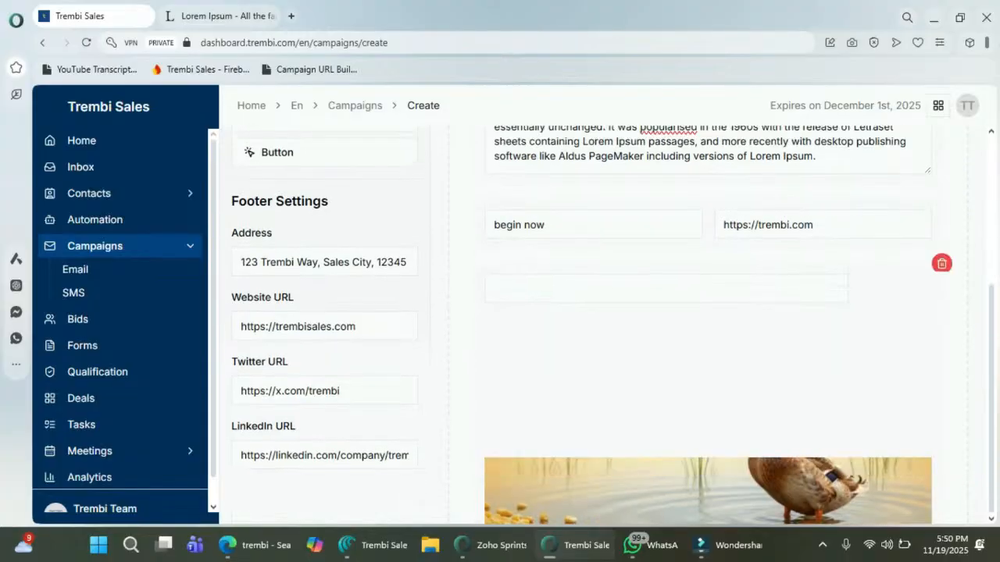
scroll(594, 312, down, 2)
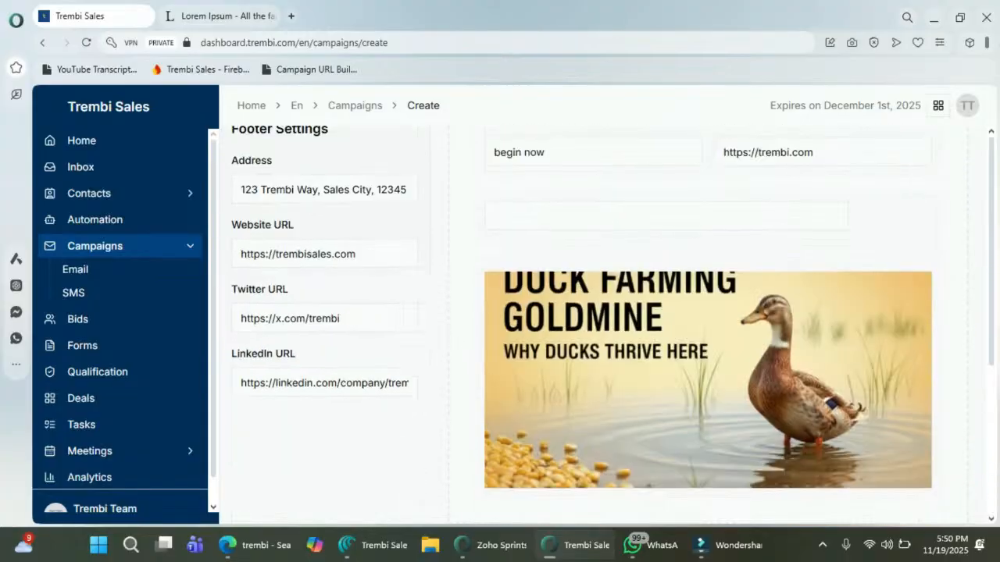
scroll(593, 352, up, 2)
scroll(324, 296, up, 5)
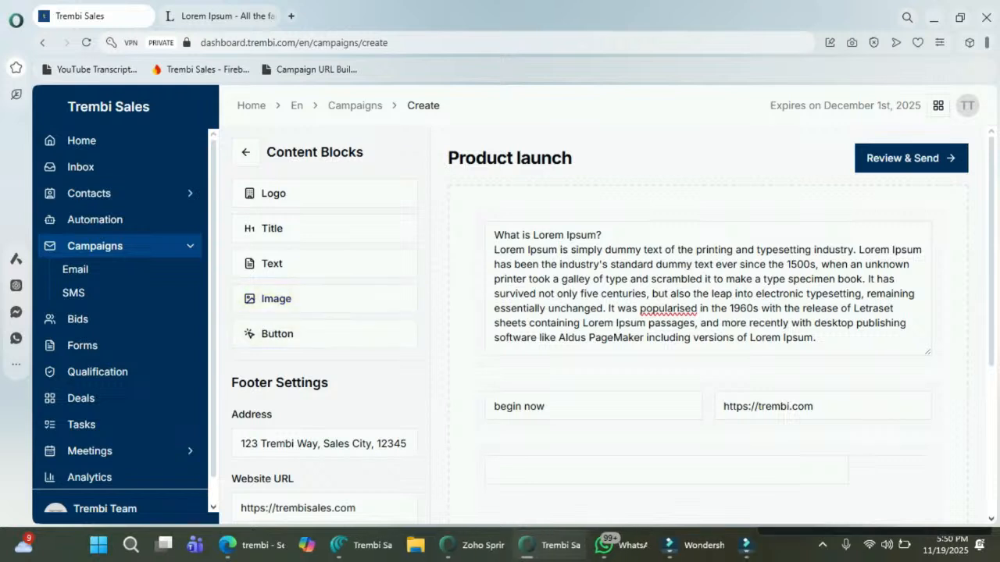
click(323, 444)
scroll(323, 444, down, 1)
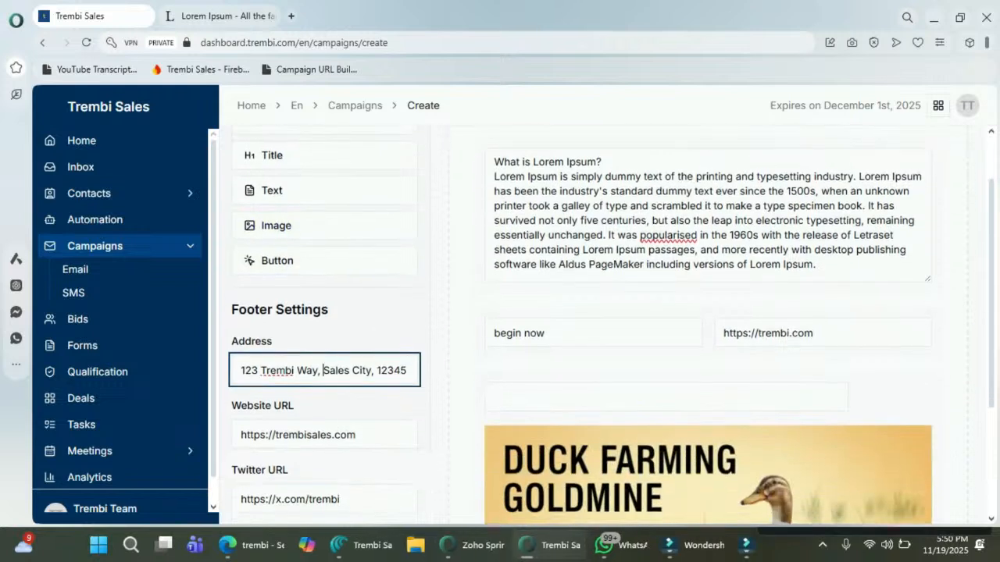
scroll(323, 444, down, 3)
click(320, 253)
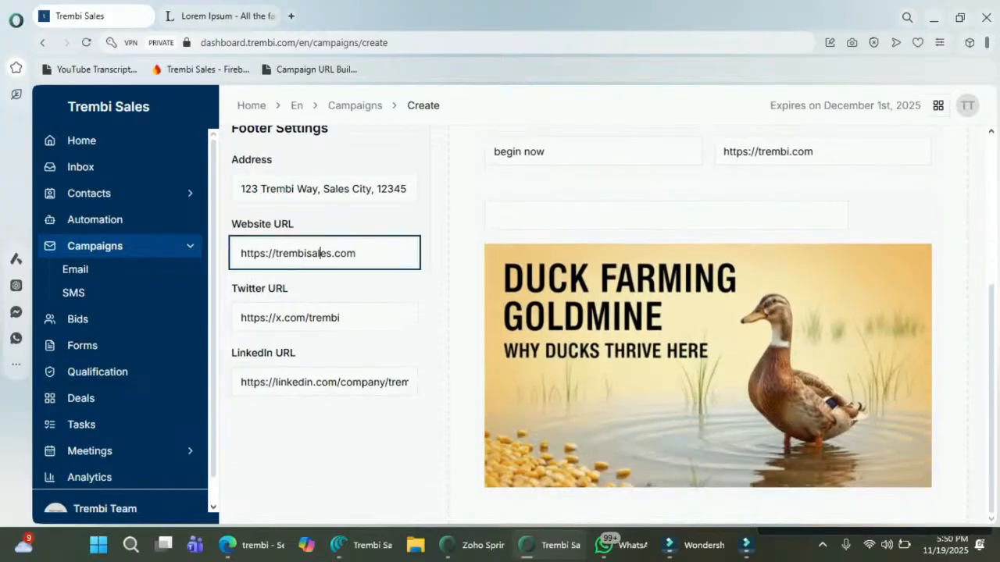
click(317, 317)
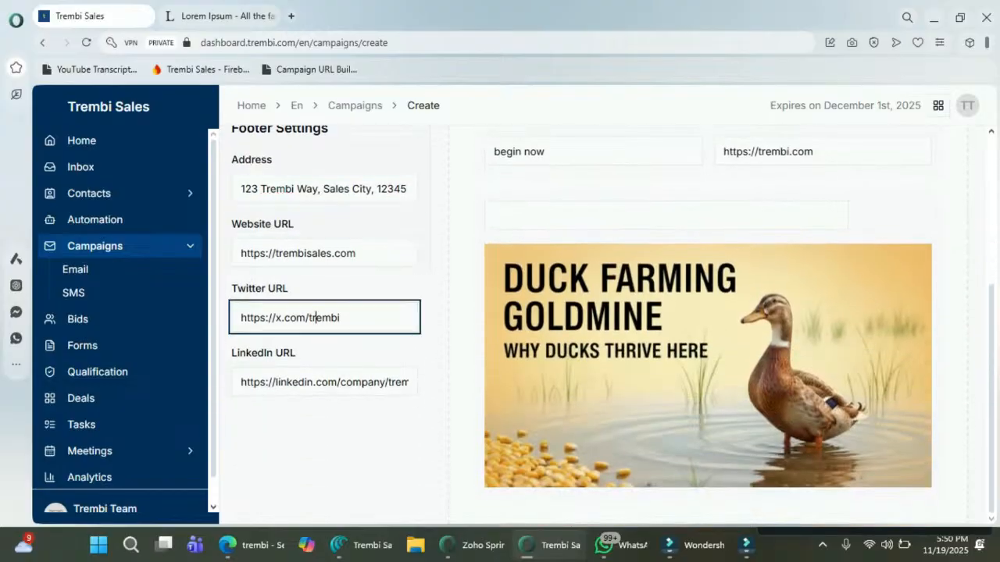
click(320, 382)
scroll(320, 382, up, 4)
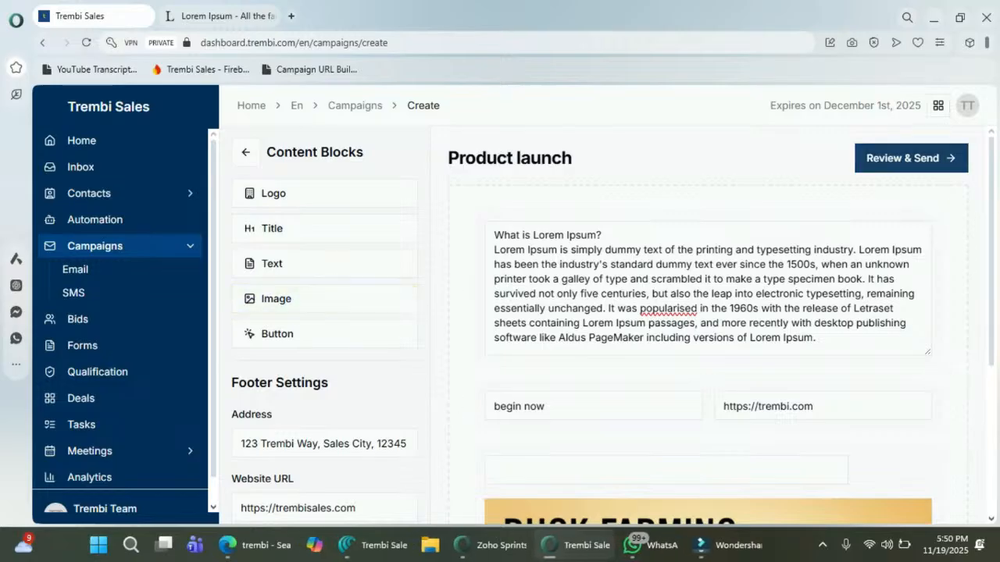
click(911, 158)
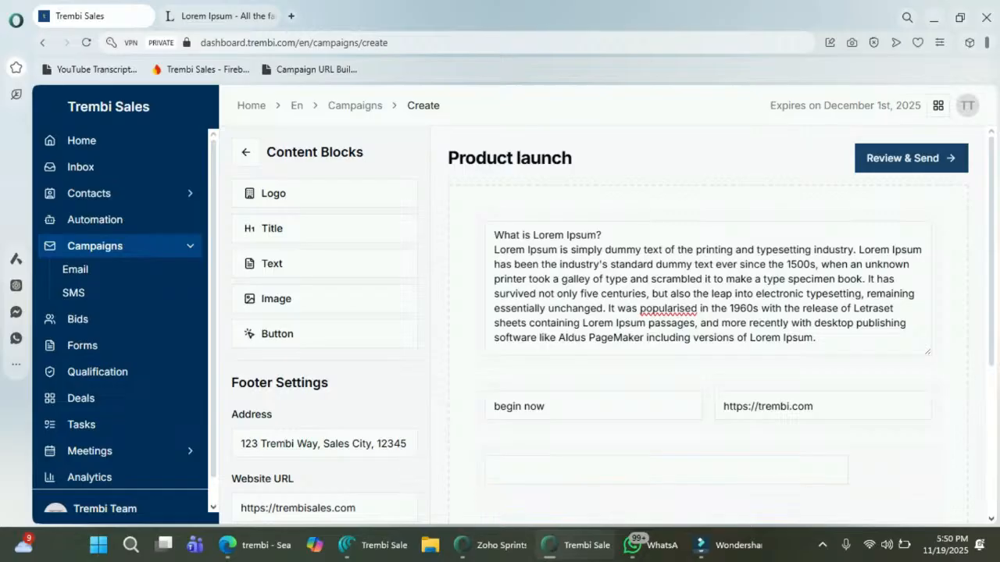
Step: Look over the Product launch email preview on the Review & Send page, then open the start date picker
scroll(617, 328, down, 5)
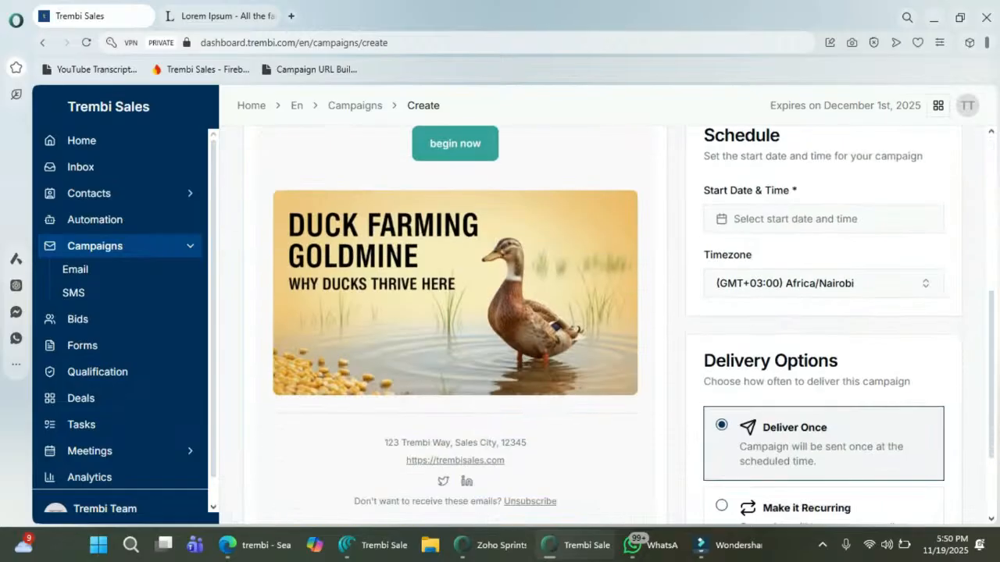
scroll(617, 328, up, 4)
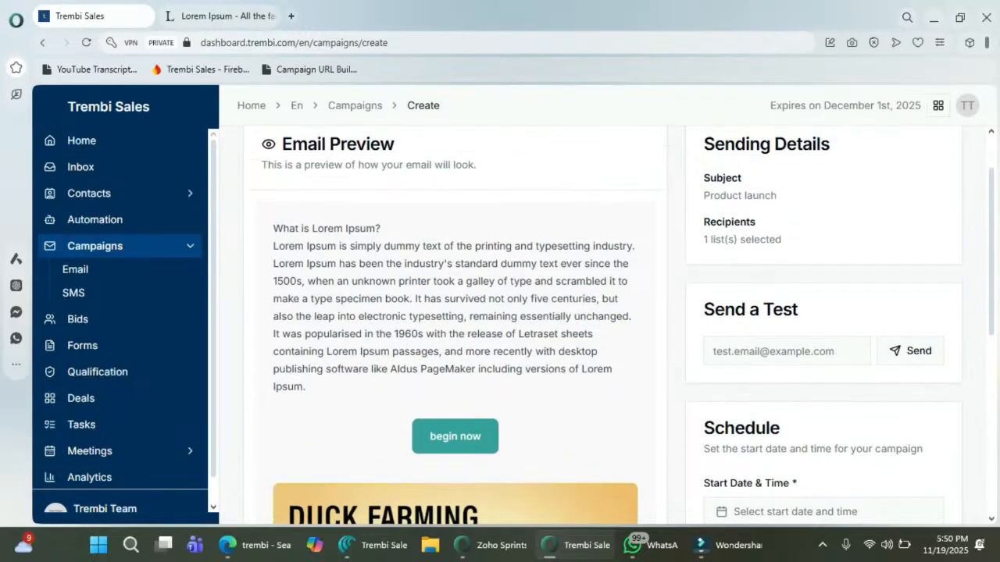
drag(388, 244, 536, 367)
scroll(628, 330, down, 1)
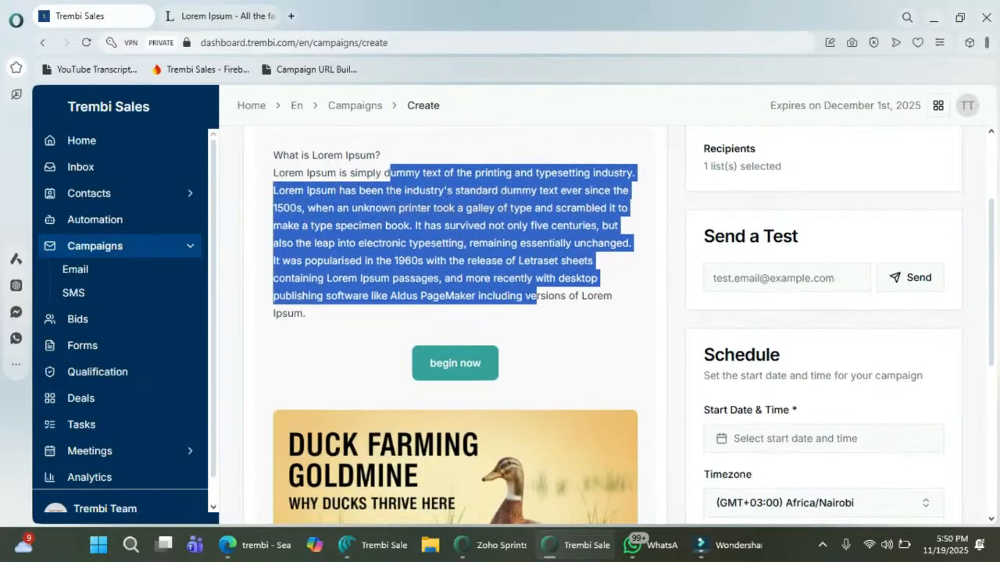
click(627, 330)
scroll(628, 329, down, 2)
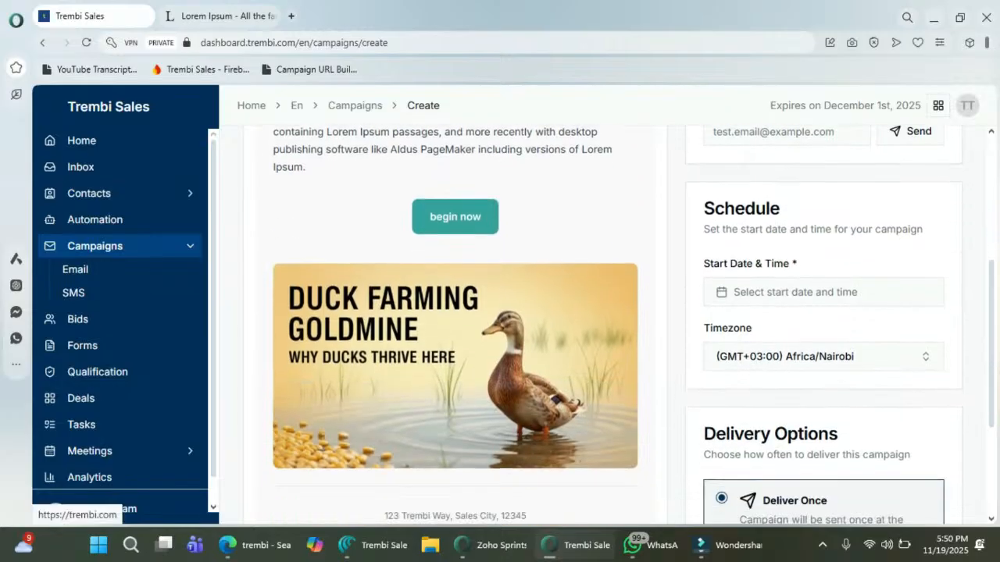
scroll(628, 329, up, 5)
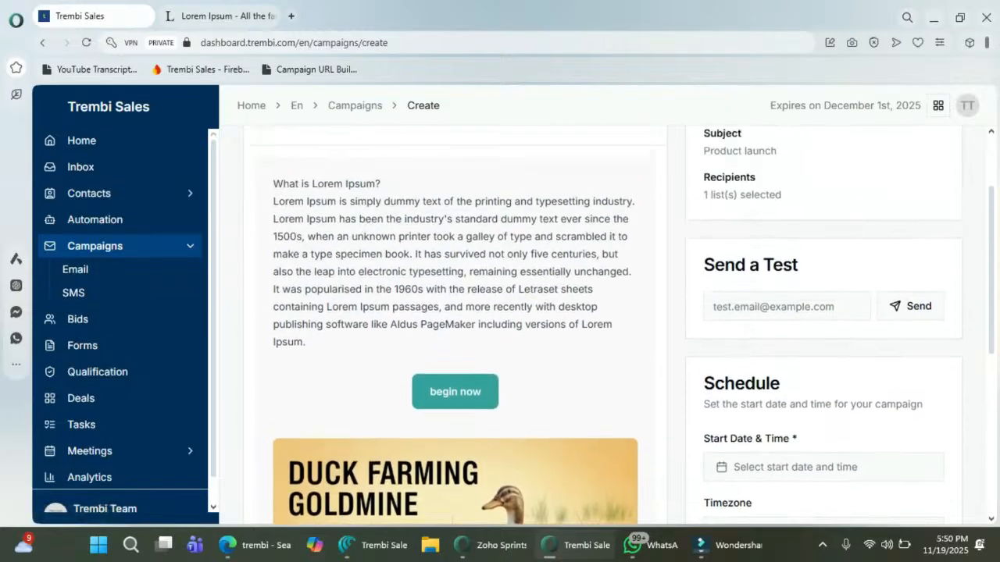
scroll(627, 329, down, 1)
scroll(628, 329, down, 3)
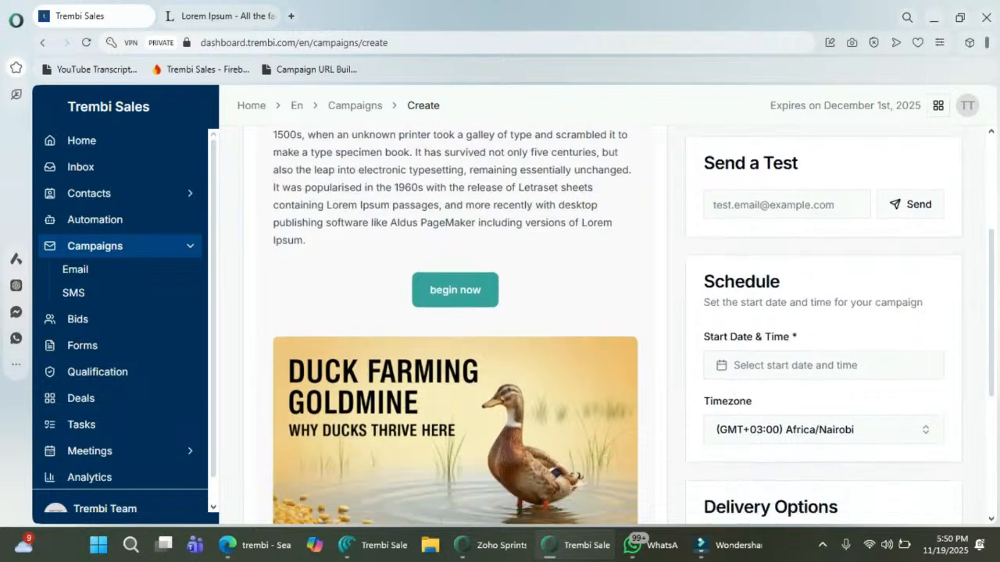
scroll(628, 330, down, 1)
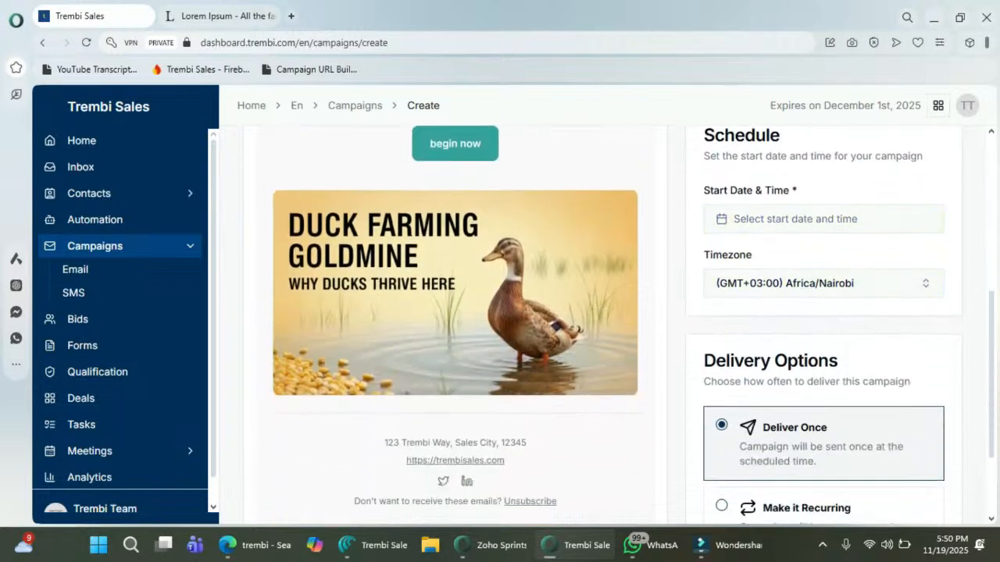
click(812, 219)
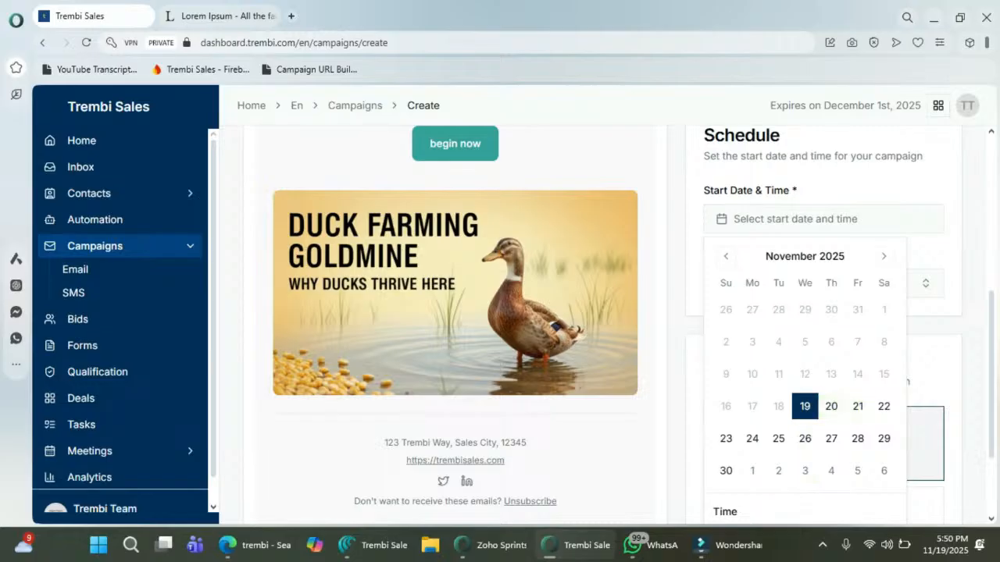
Step: Set the campaign start to November 19th, 2025 at 5:55 PM
click(806, 407)
click(806, 220)
scroll(805, 359, down, 3)
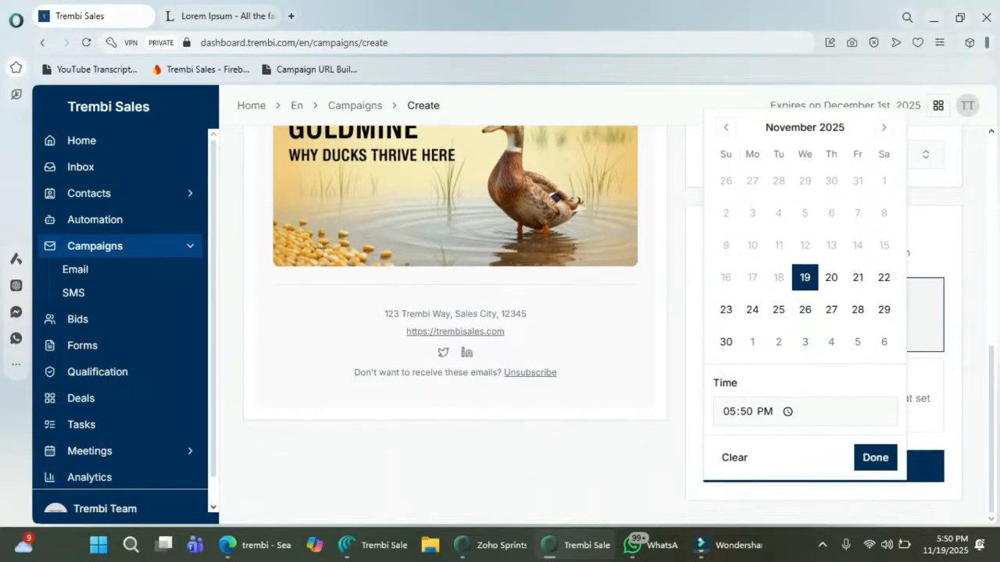
click(746, 412)
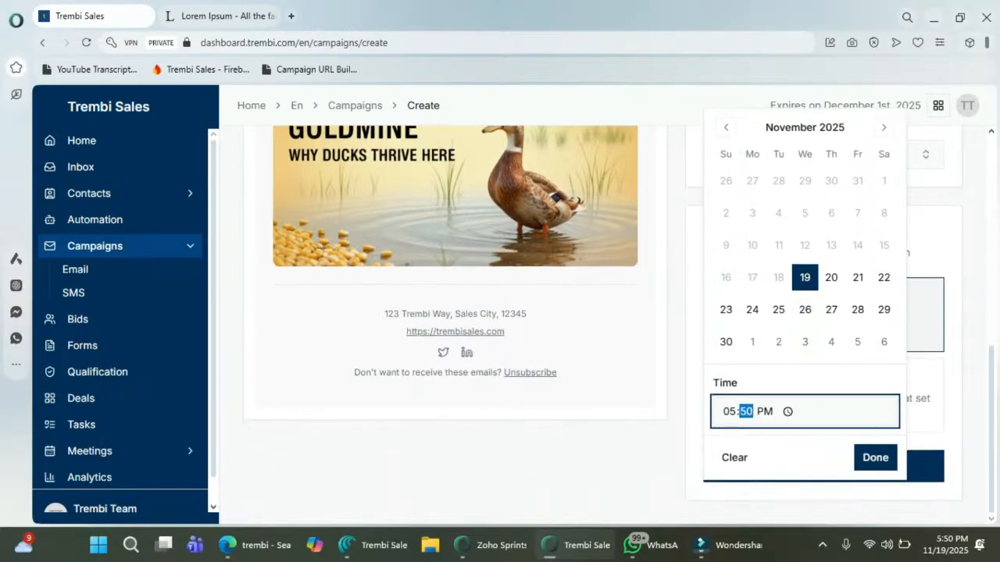
text(55)
click(874, 458)
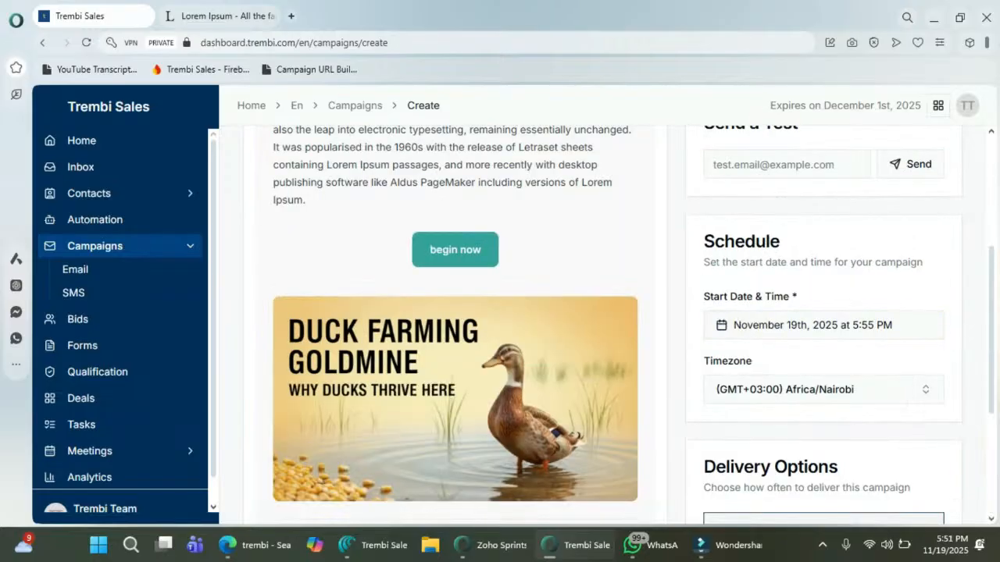
Step: Check the preview and delivery options: Africa/Nairobi timezone, Deliver Once
scroll(823, 325, down, 3)
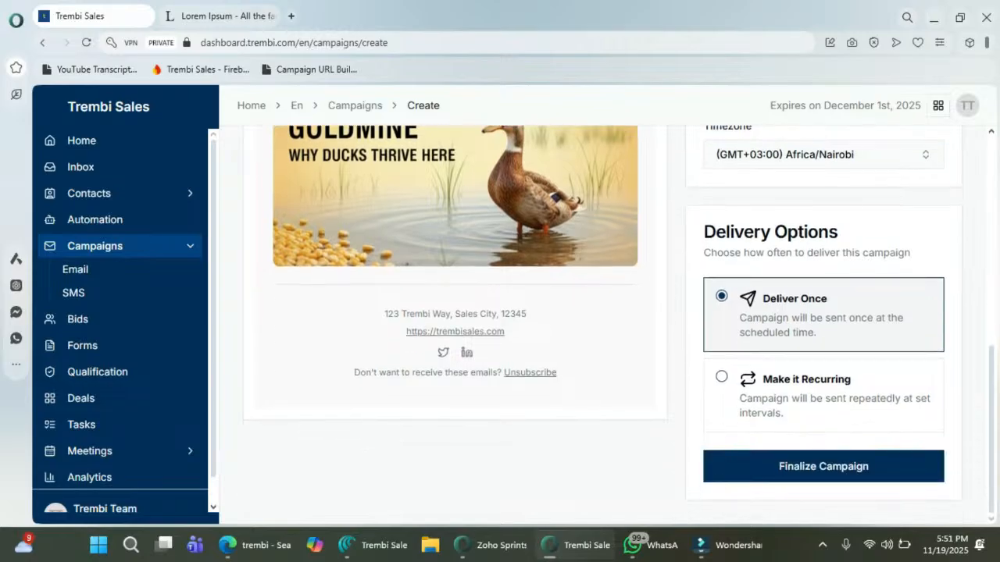
scroll(607, 325, up, 6)
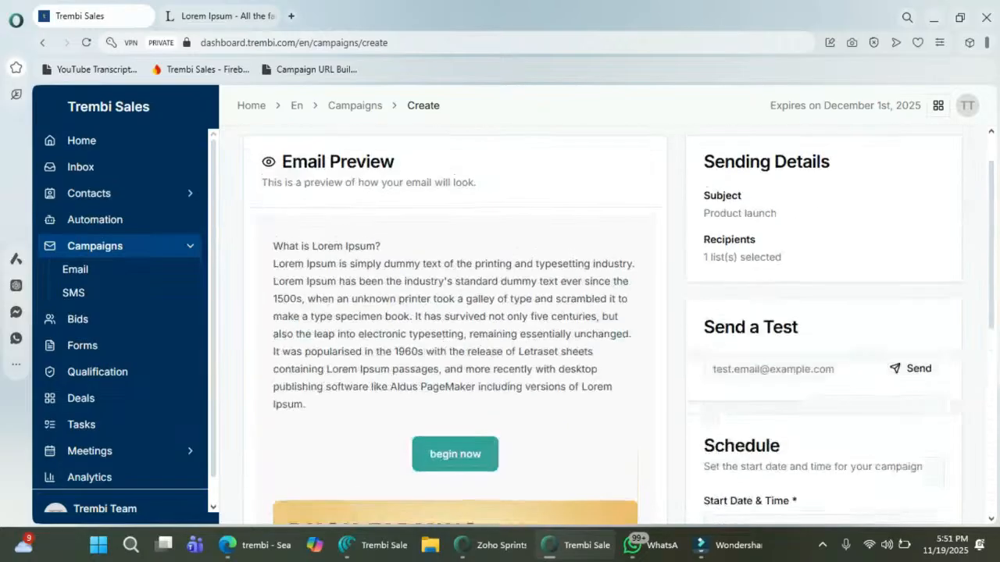
scroll(607, 325, down, 2)
scroll(607, 325, down, 5)
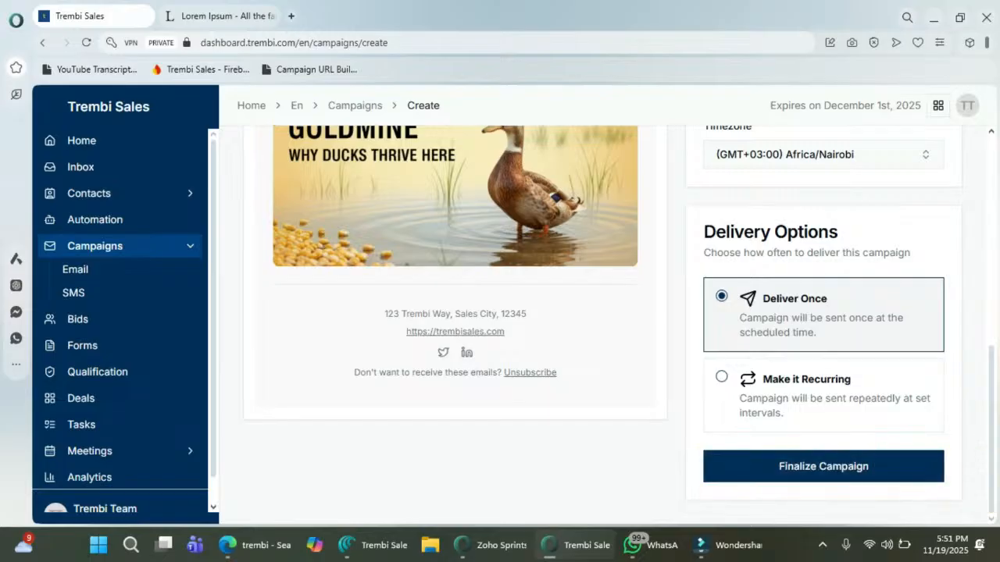
scroll(500, 312, up, 6)
scroll(500, 312, up, 1)
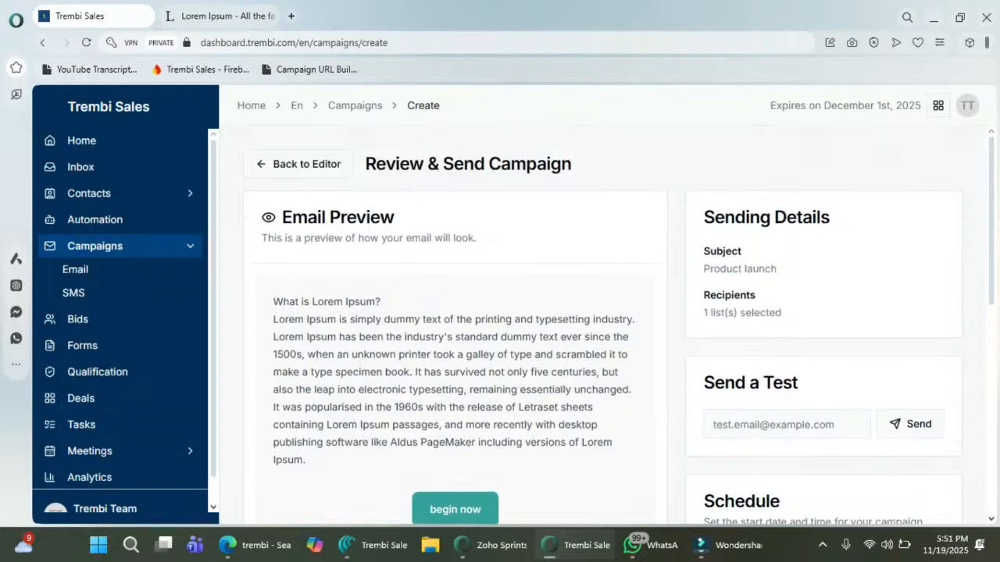
scroll(499, 312, down, 7)
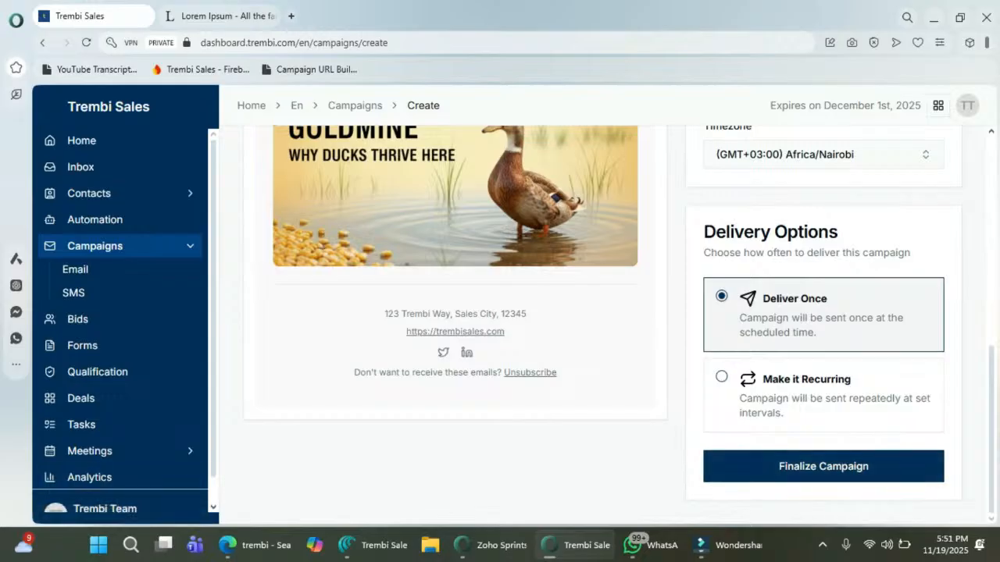
Step: Leave the timezone unchanged and move the campaign start time to 5:59 PM
click(823, 155)
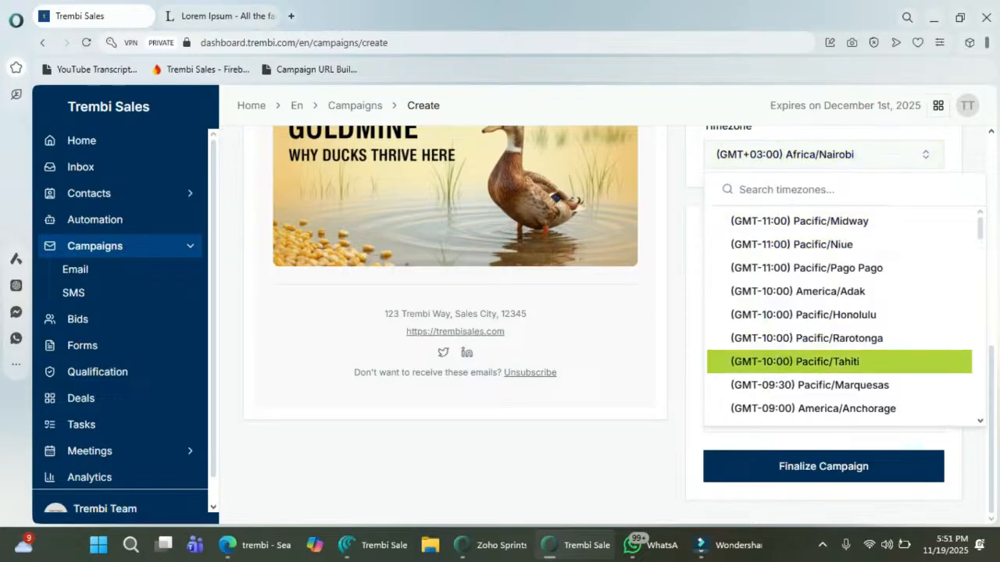
key(Escape)
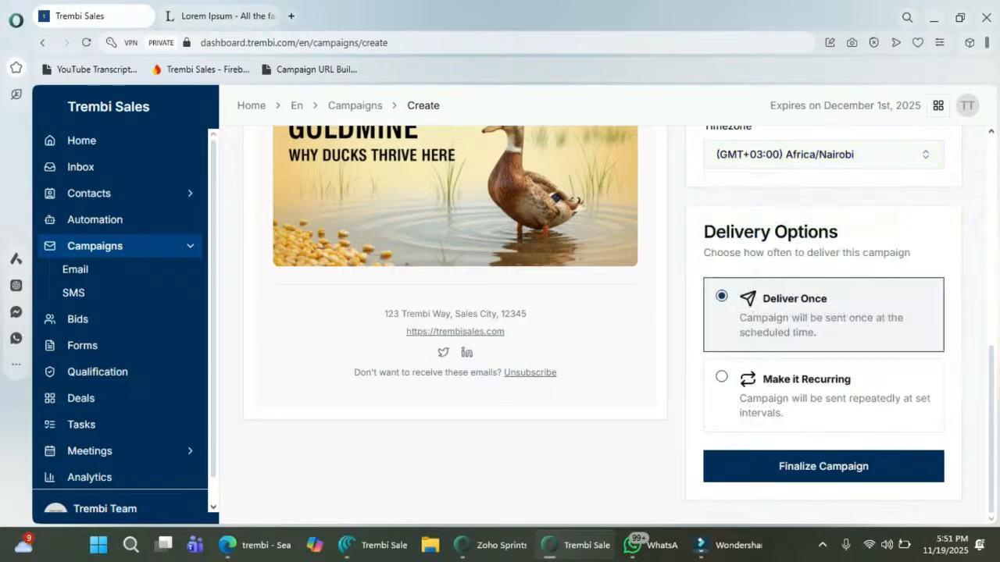
scroll(823, 265, up, 2)
click(823, 236)
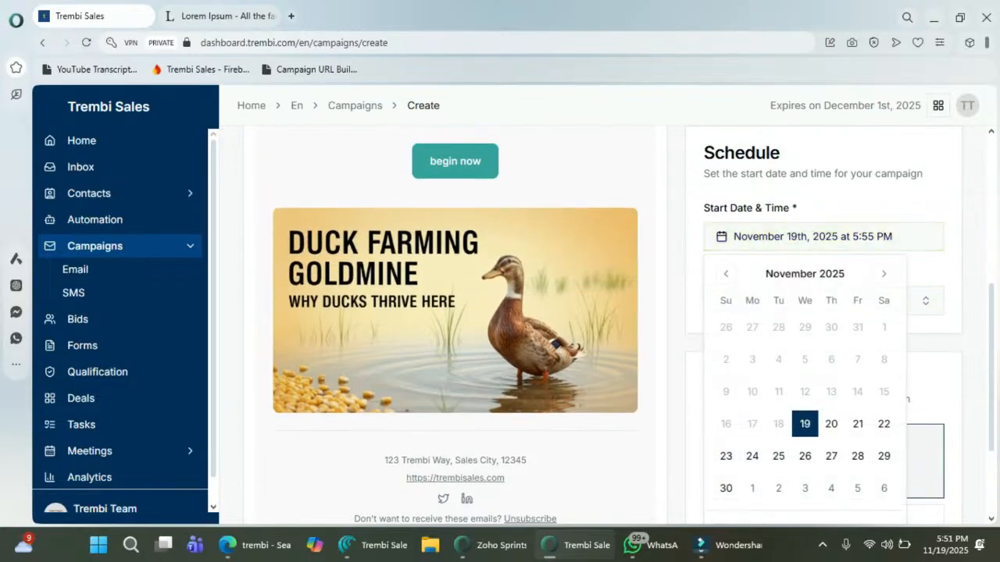
scroll(804, 390, down, 1)
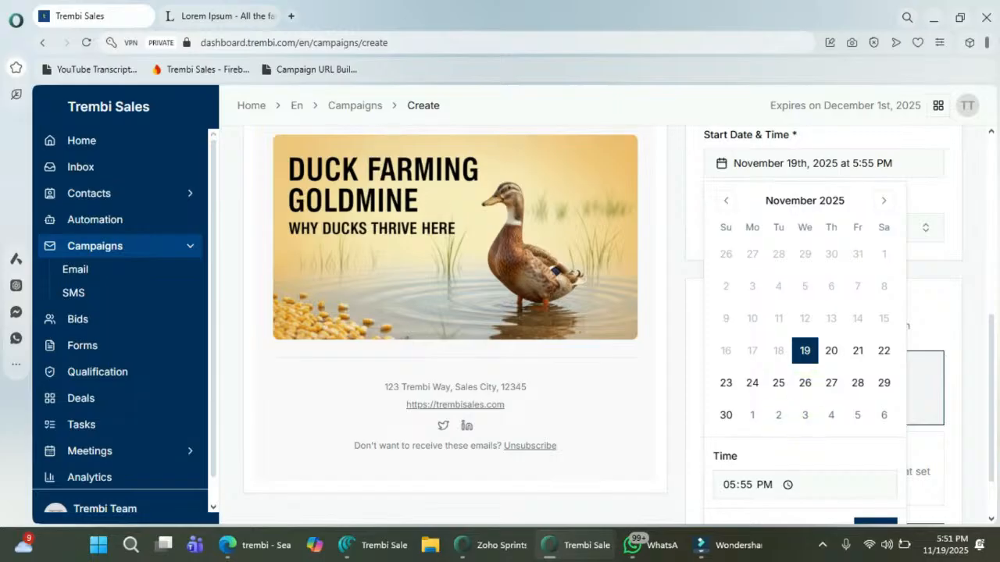
click(746, 485)
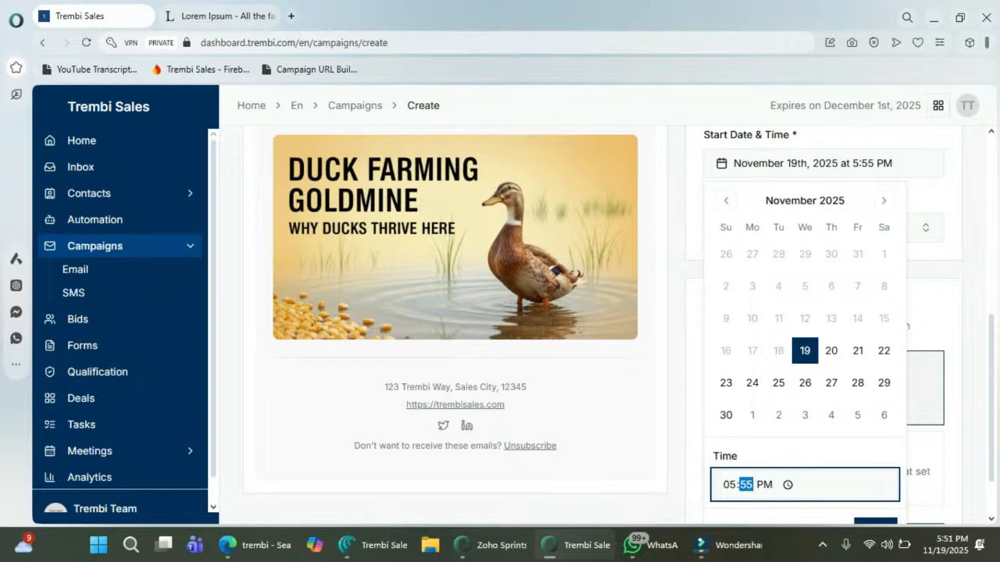
text(59)
click(875, 521)
scroll(871, 500, down, 1)
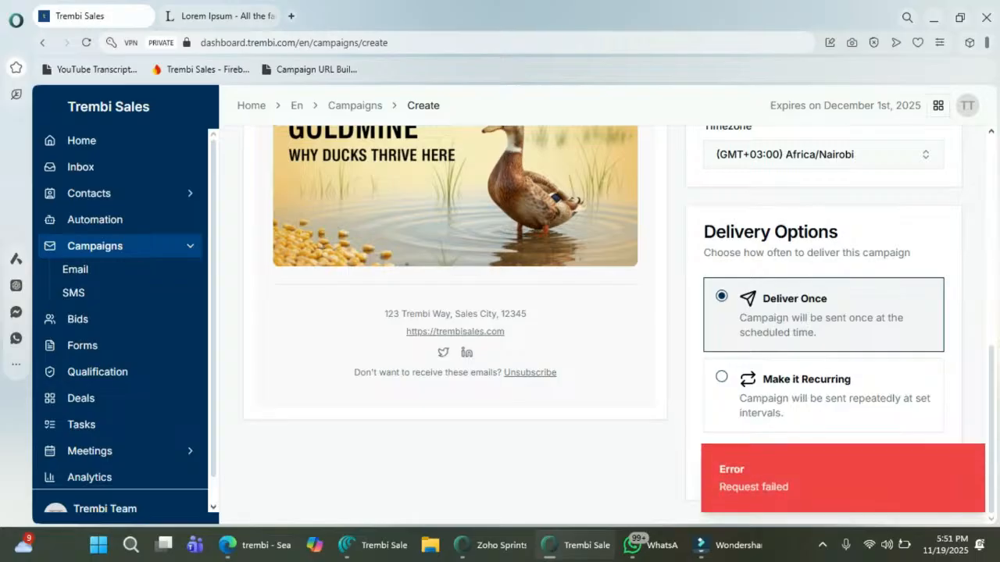
Step: Close the Request failed error and recheck the campaign review page
click(969, 459)
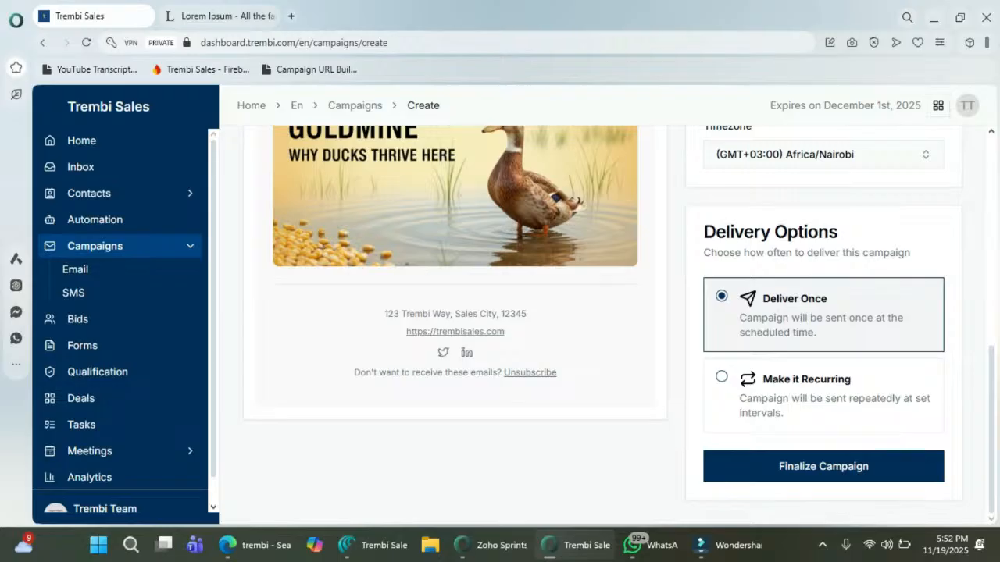
scroll(456, 312, up, 5)
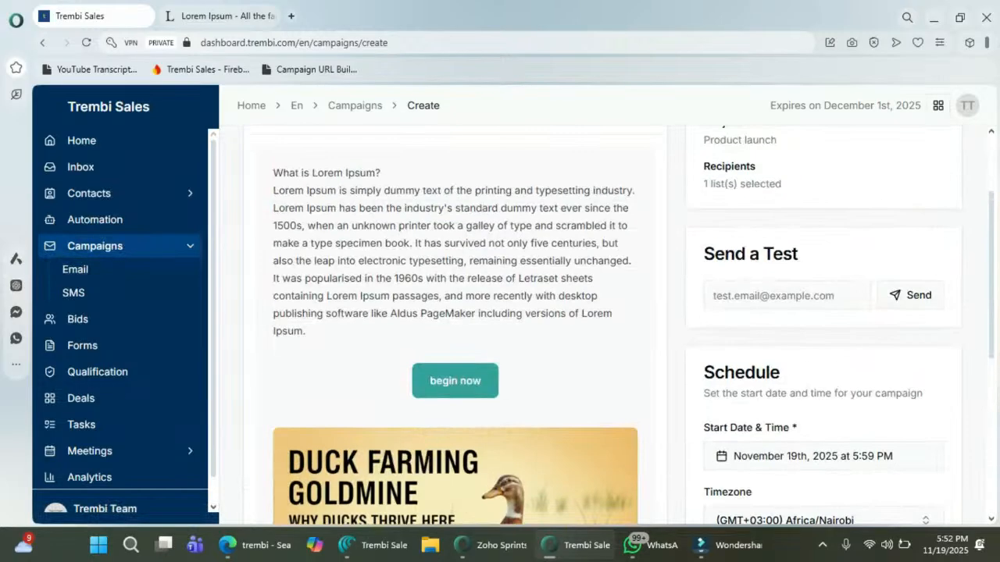
scroll(455, 312, down, 5)
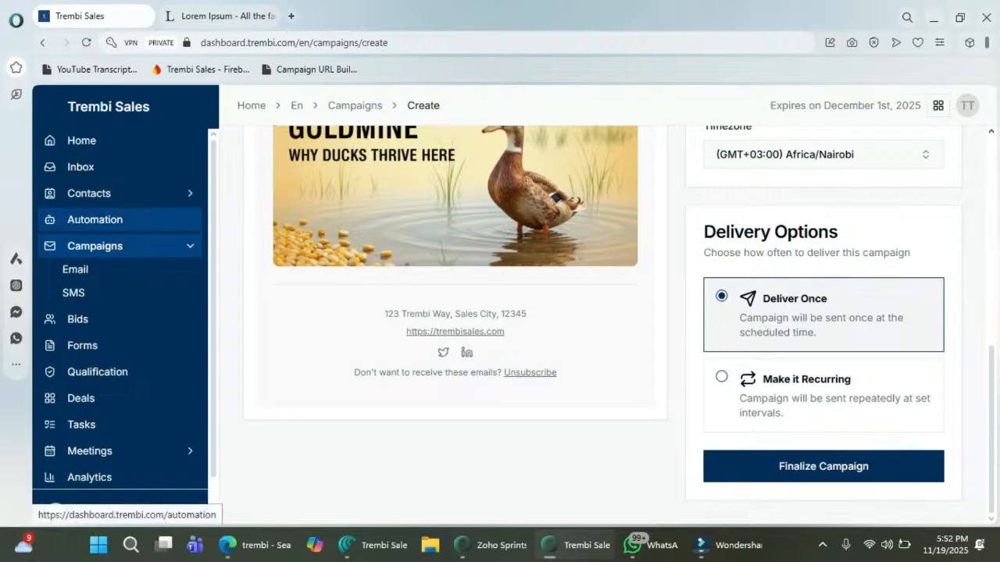
Step: Create an automation named 'sign up series' with the same text as its description
click(94, 220)
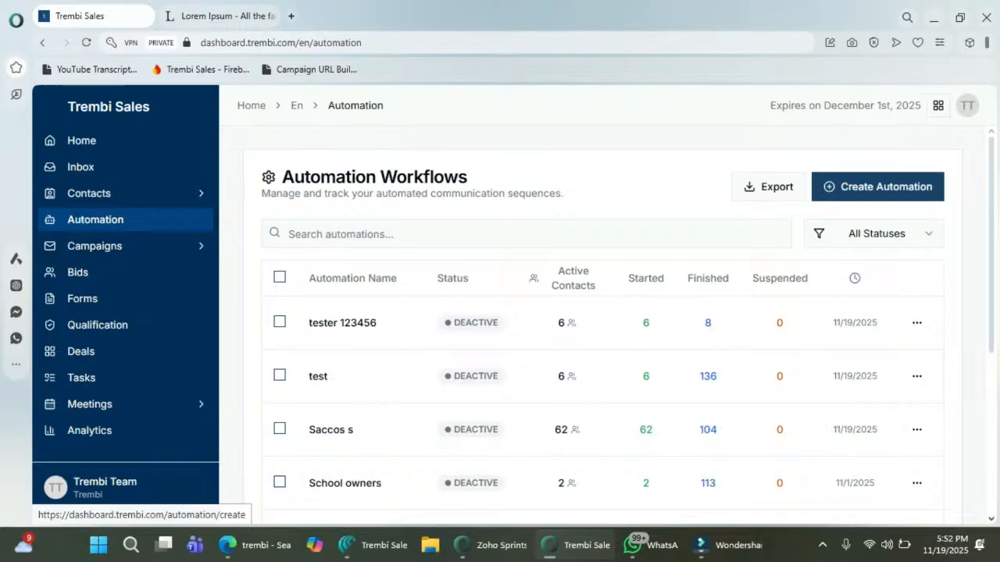
click(877, 187)
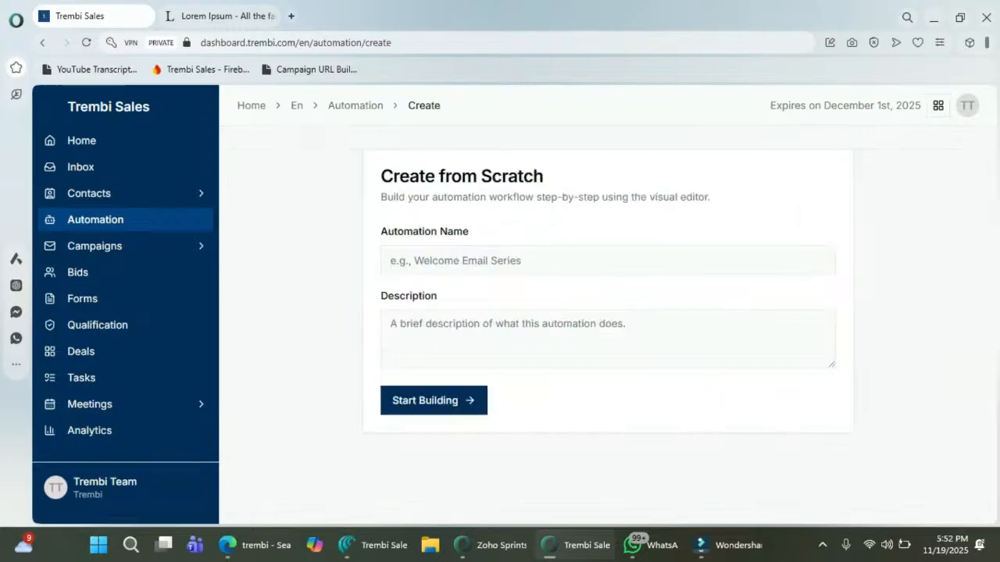
click(607, 260)
text(sign u)
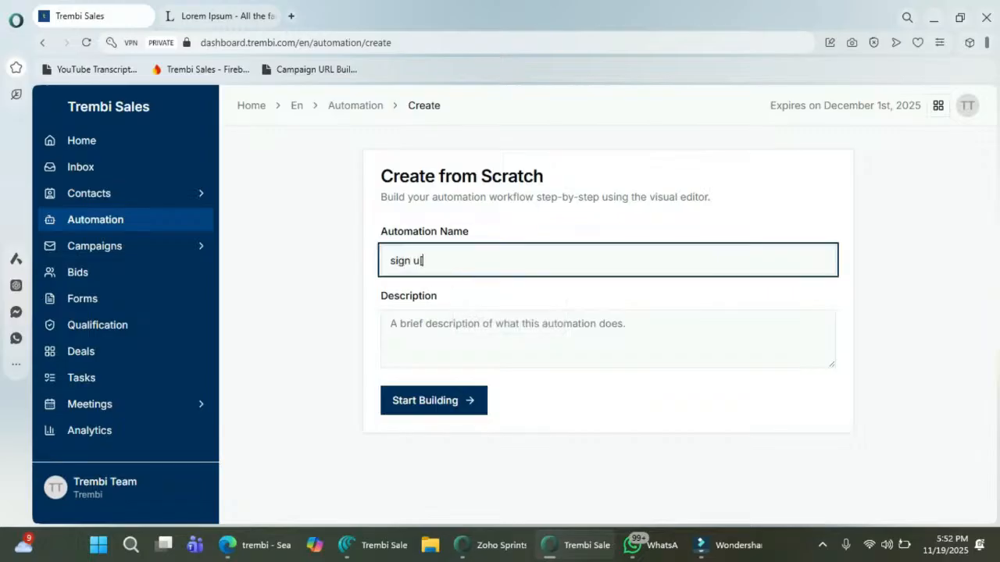
text(p series)
key(ctrl+a)
key(ctrl+c)
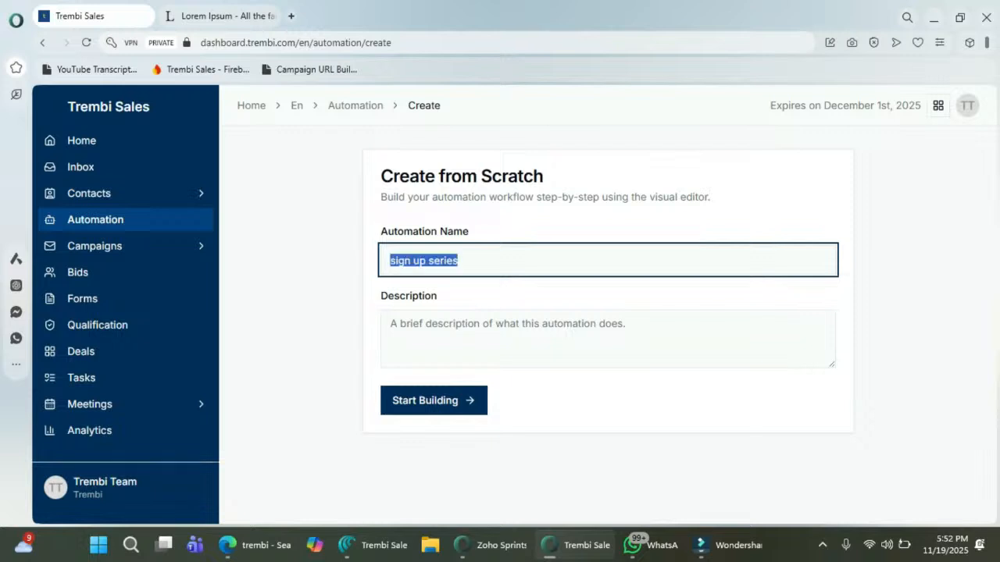
click(500, 328)
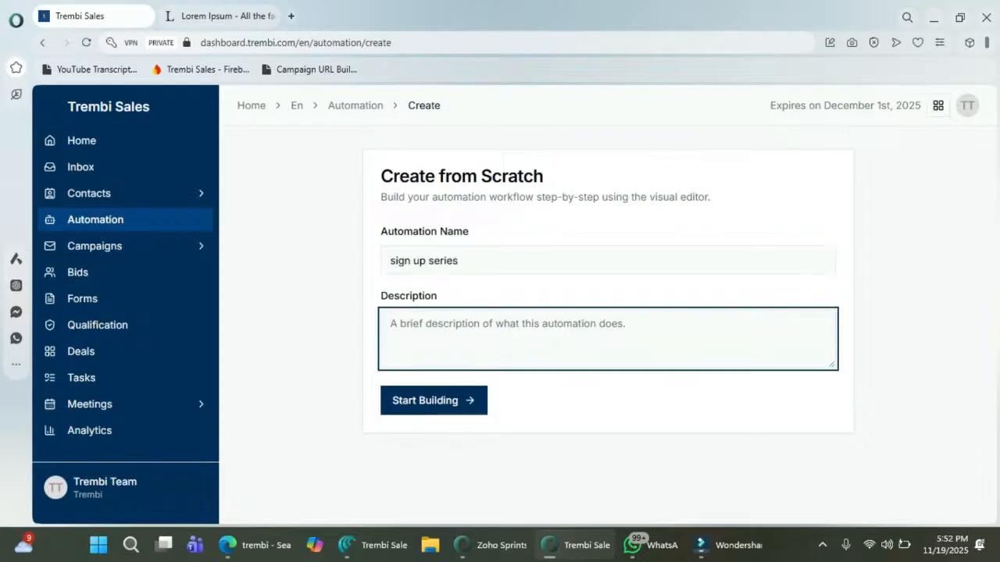
key(ctrl+v)
click(434, 400)
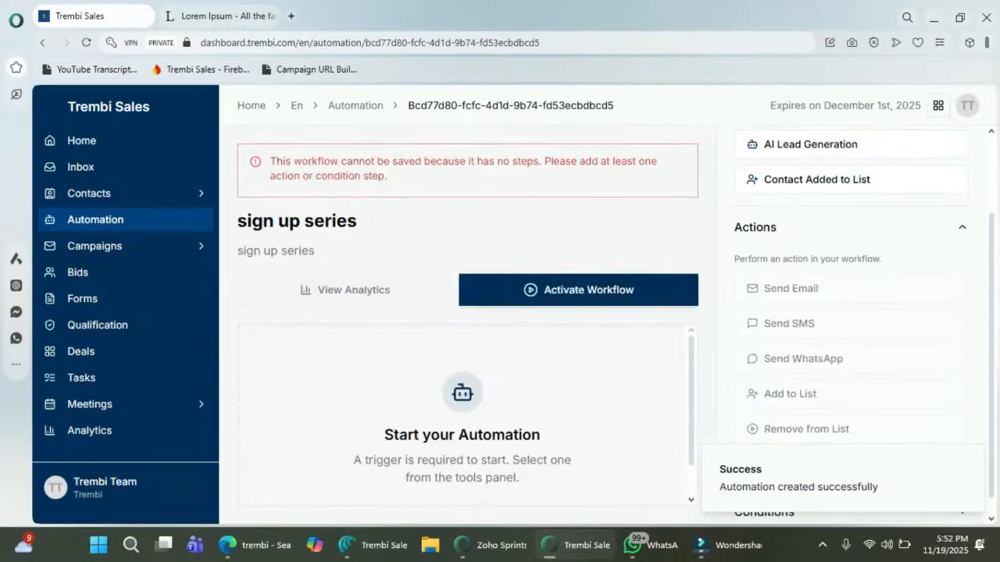
Step: Add a Contact Added to List trigger set to the Signed up users list
scroll(852, 312, up, 2)
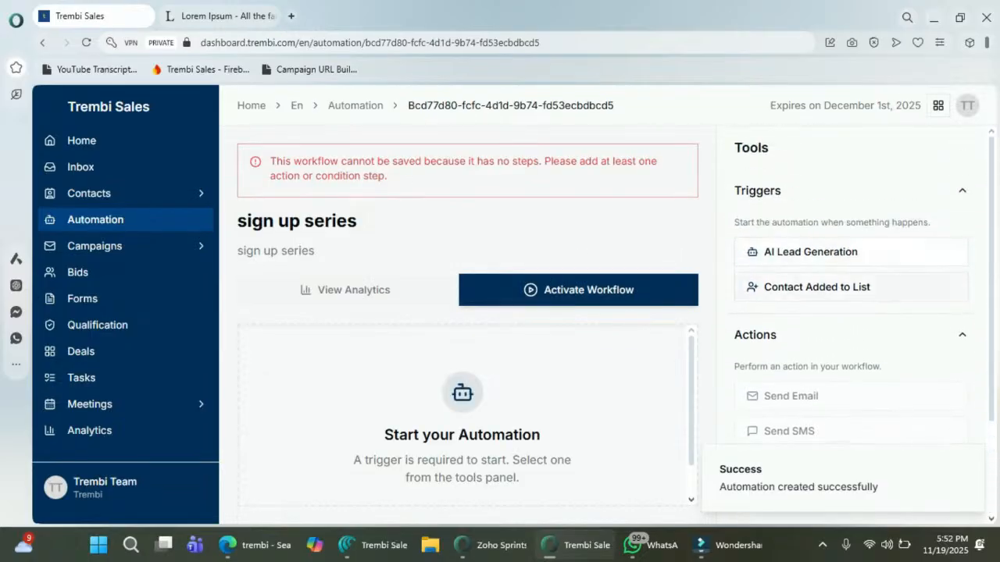
click(817, 287)
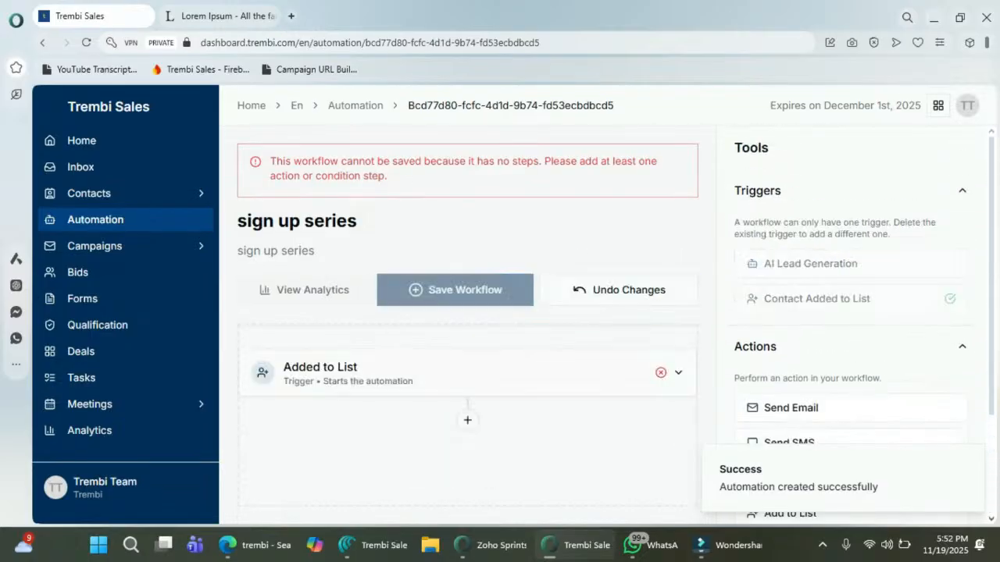
click(678, 373)
scroll(467, 359, down, 1)
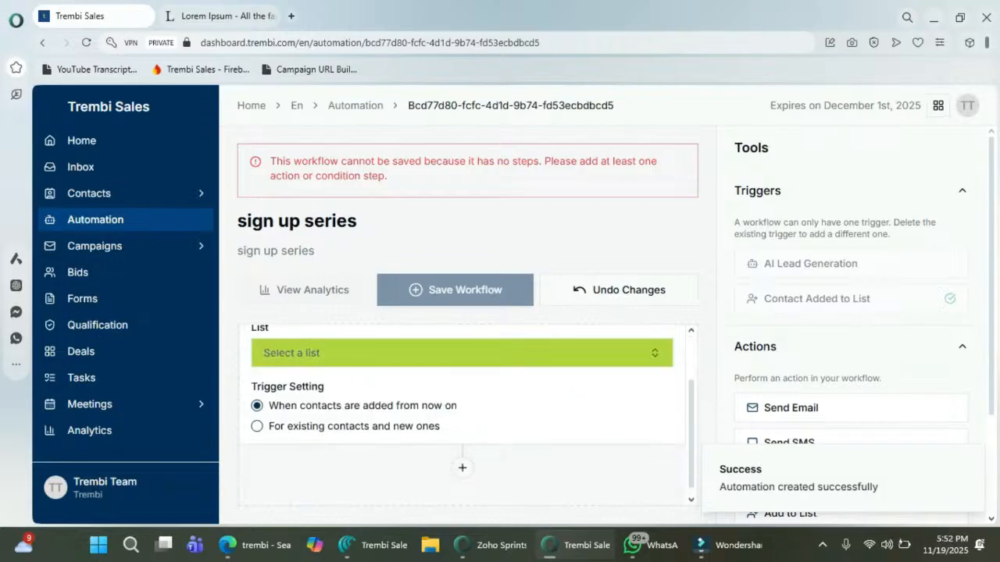
click(463, 353)
key(Down)
key(Down)
key(Up)
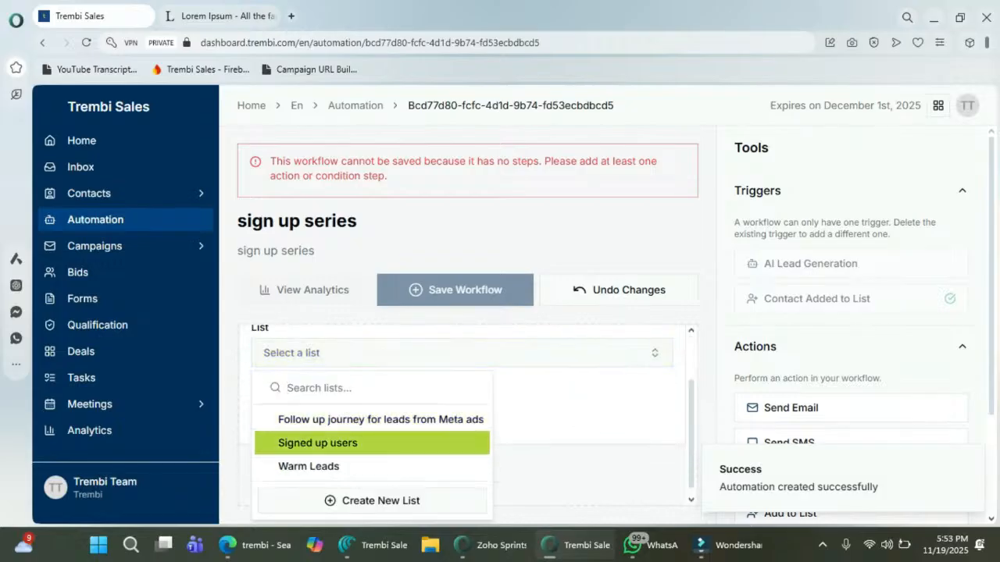
key(Return)
scroll(850, 328, down, 2)
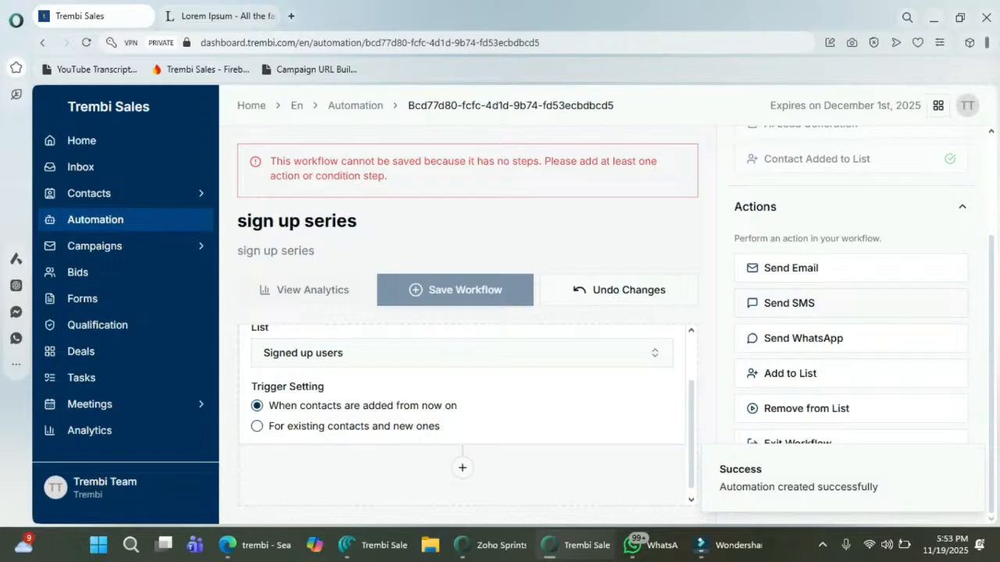
scroll(467, 355, up, 1)
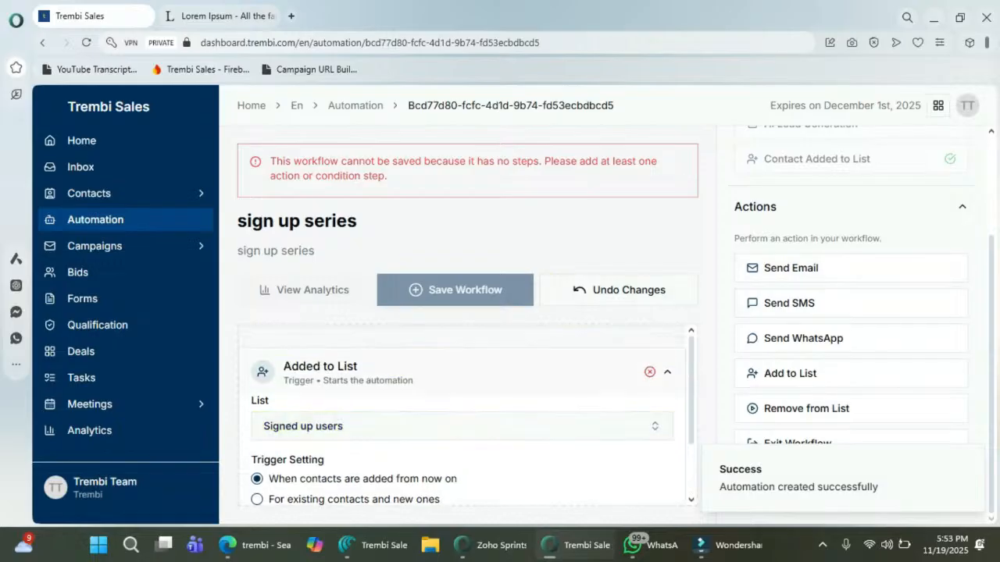
click(667, 372)
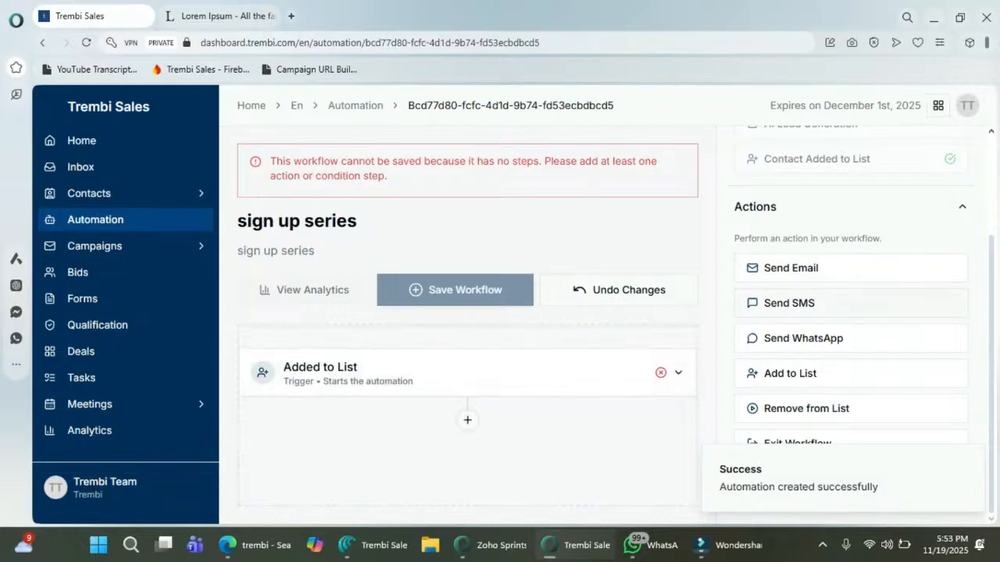
Step: Add a Send Email step with subject 'wertyuiop' and message 'dfghjkl', then save the workflow
click(790, 268)
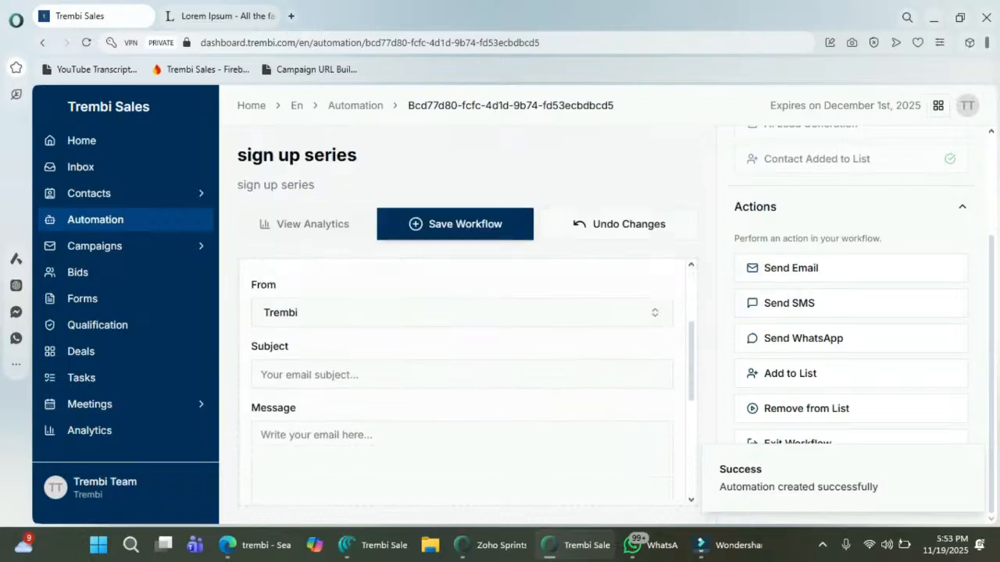
click(462, 375)
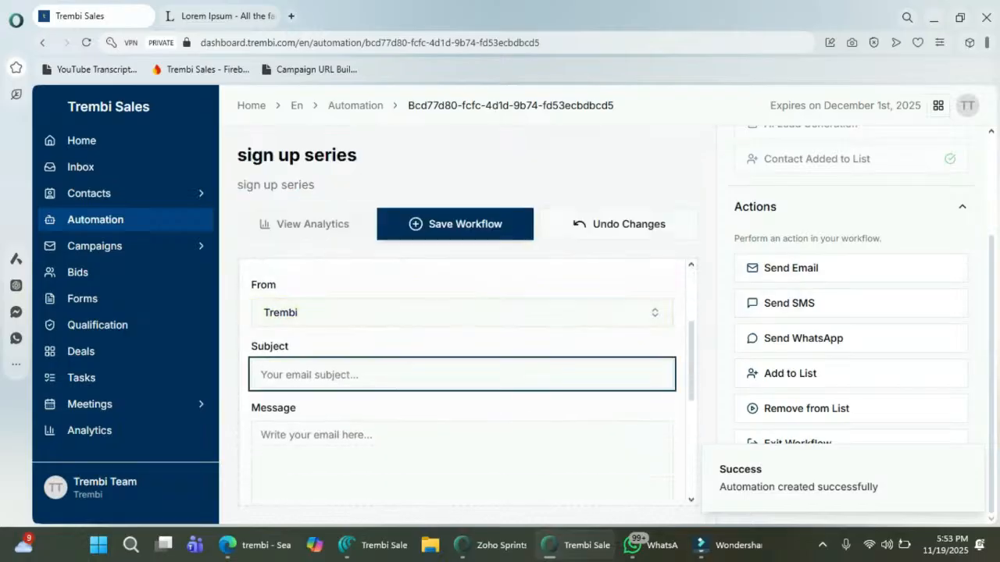
text(wertyuiop)
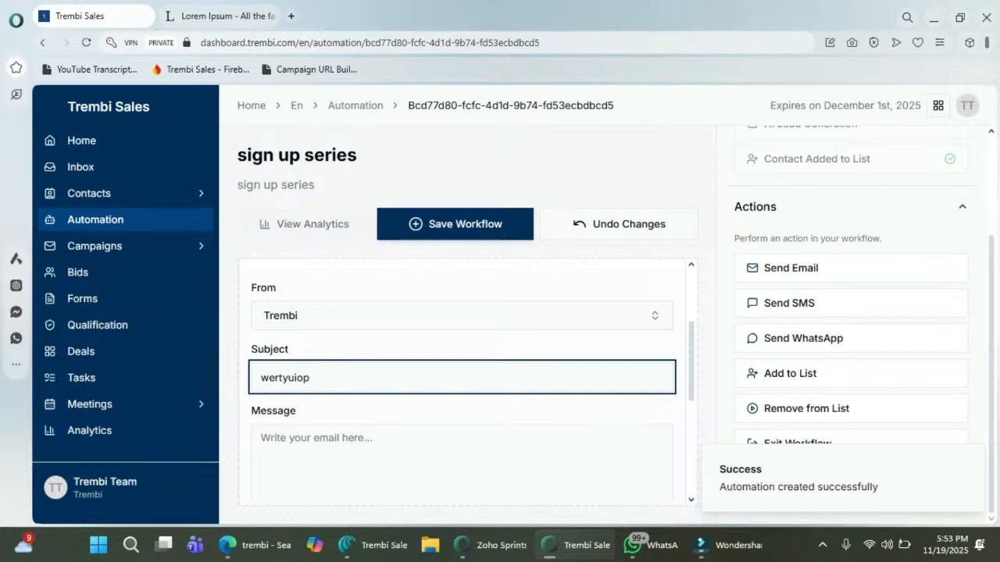
scroll(462, 383, down, 2)
click(462, 328)
text(dfgh)
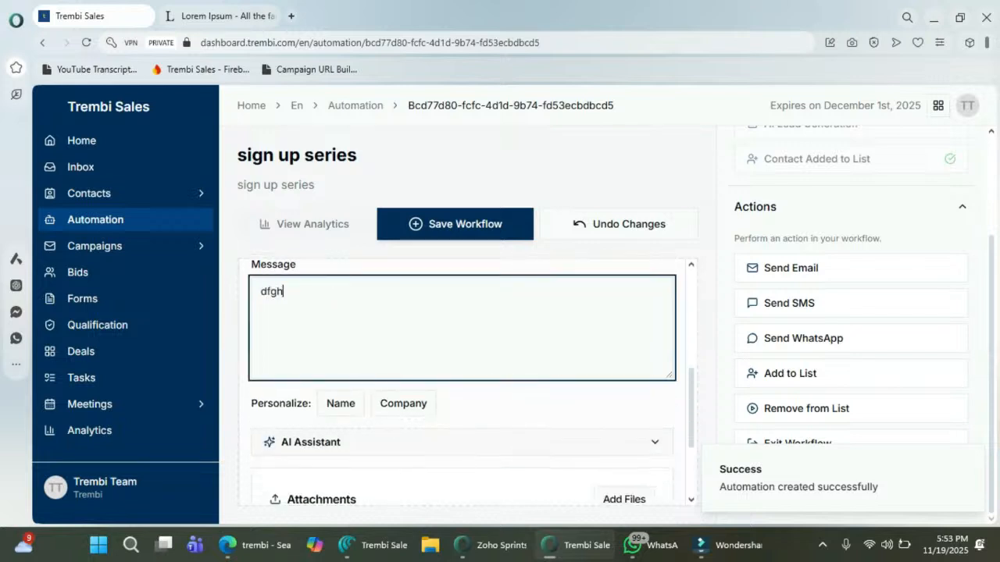
text(jkl;)
scroll(461, 381, up, 2)
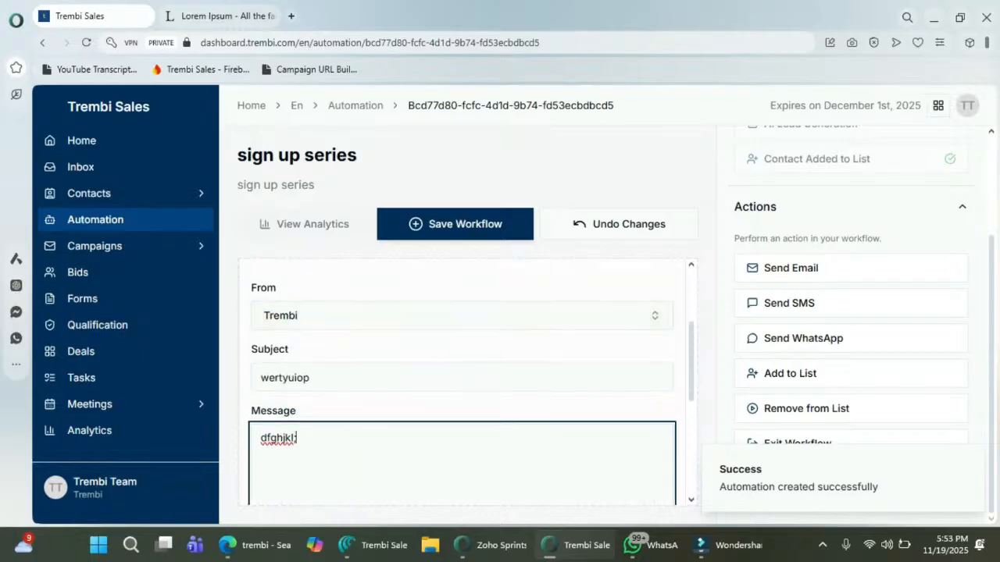
click(454, 224)
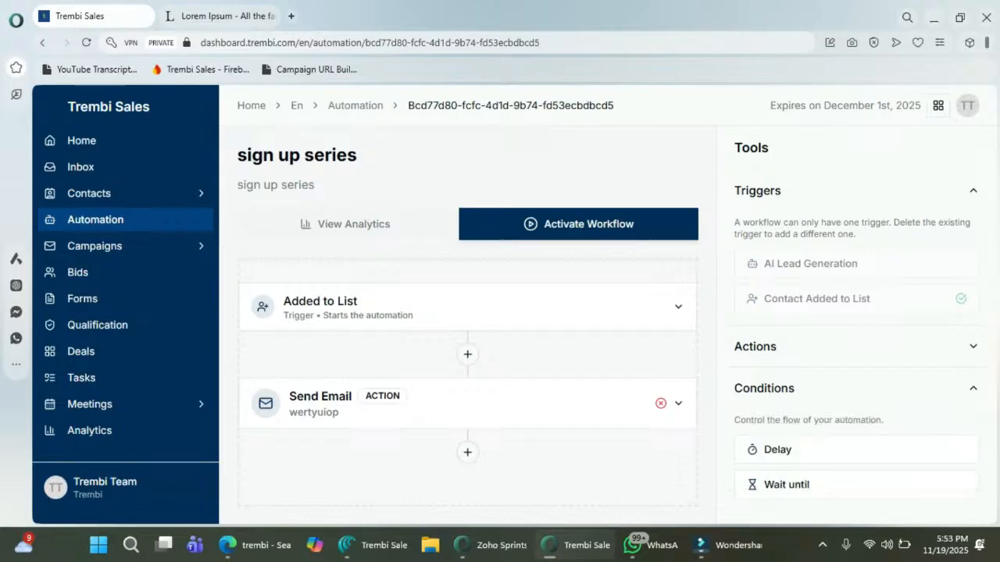
Step: Add a 4-day delay after the first email
click(812, 450)
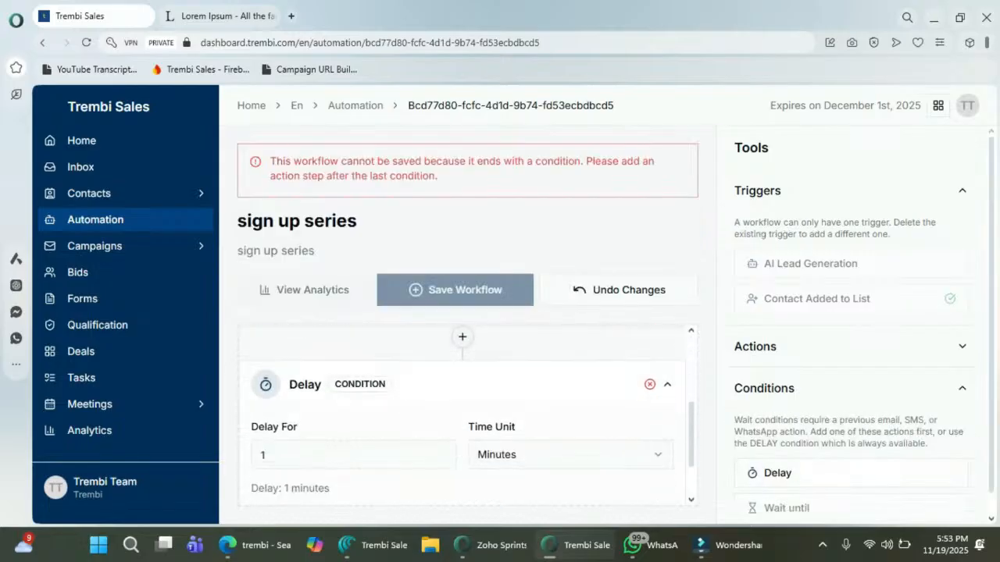
click(442, 378)
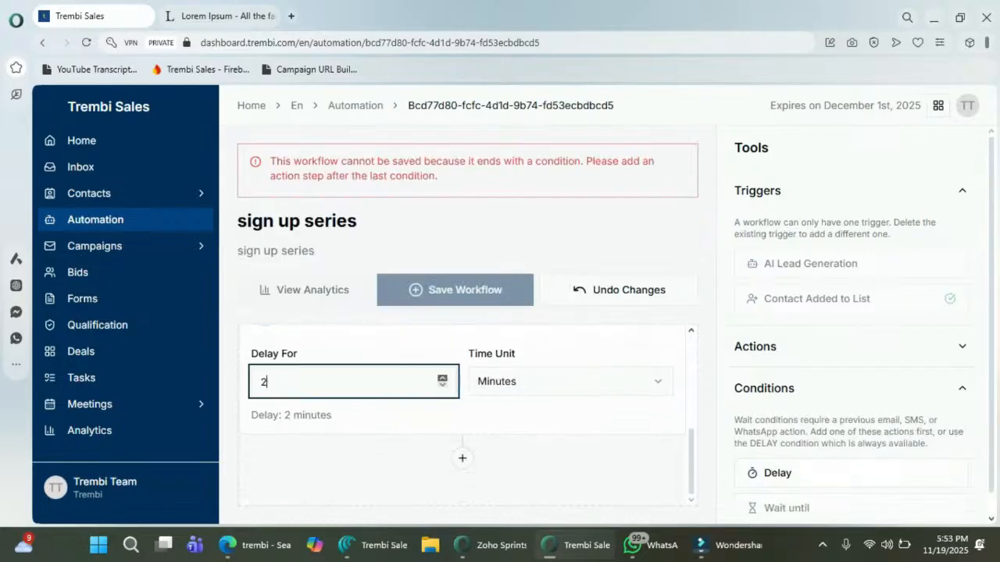
click(442, 378)
click(442, 378)
click(570, 381)
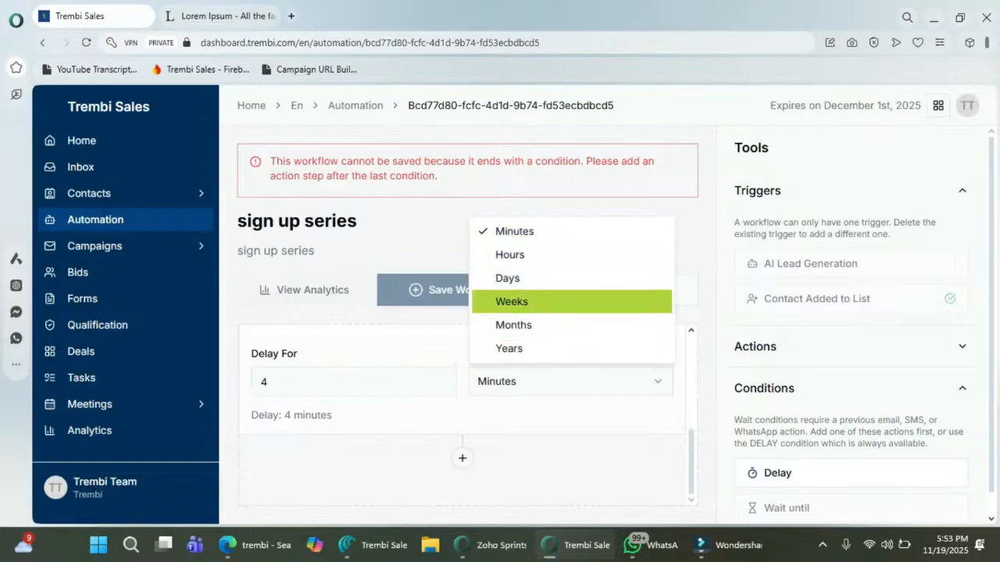
click(508, 278)
Step: Add another Send Email step after the delay
scroll(851, 328, down, 1)
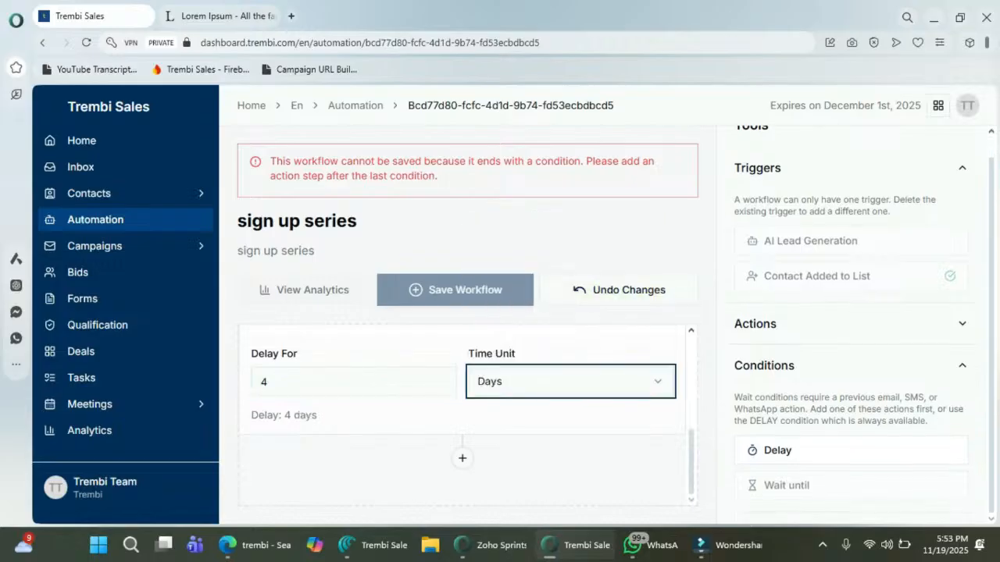
click(850, 323)
scroll(850, 313, down, 3)
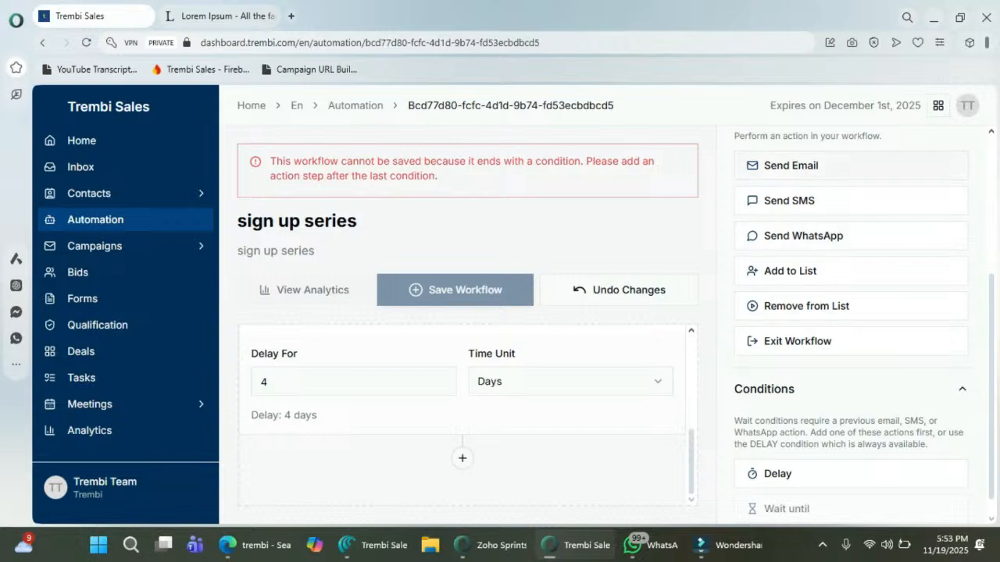
click(830, 166)
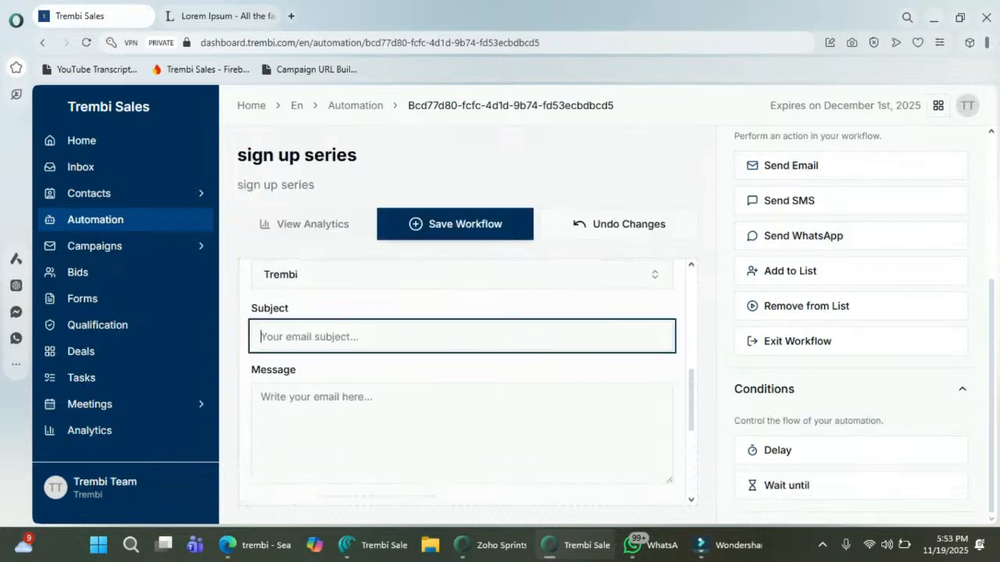
Step: Give the second email subject 'fdgfhgjhjkjhjghfgdfhgjhkj' and message 'dfghjk;ljkhjgfhh', save, and return to Automation
text(fdgfhgjhjkjhjghfgdfhgjhkj)
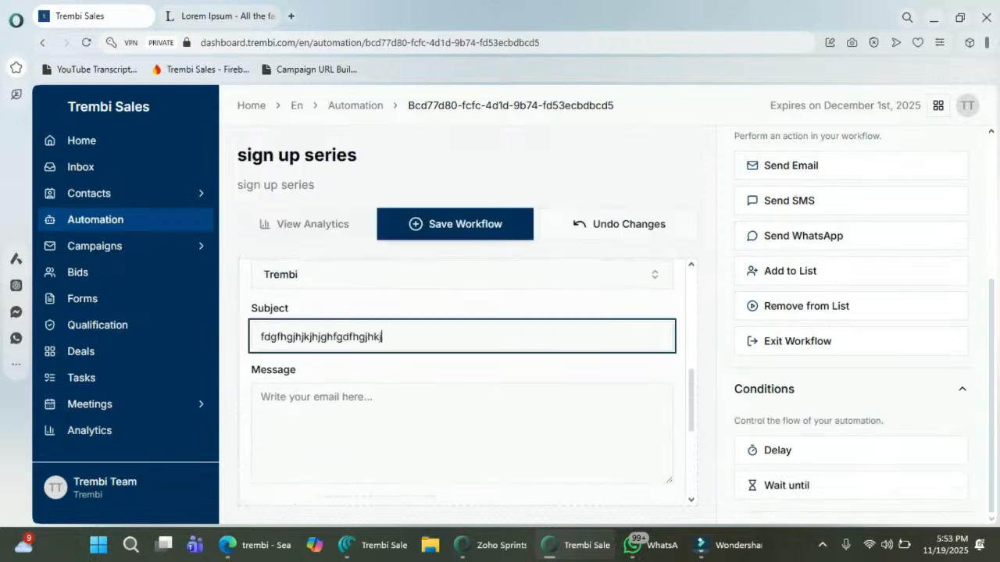
click(263, 397)
text(dfghjk;)
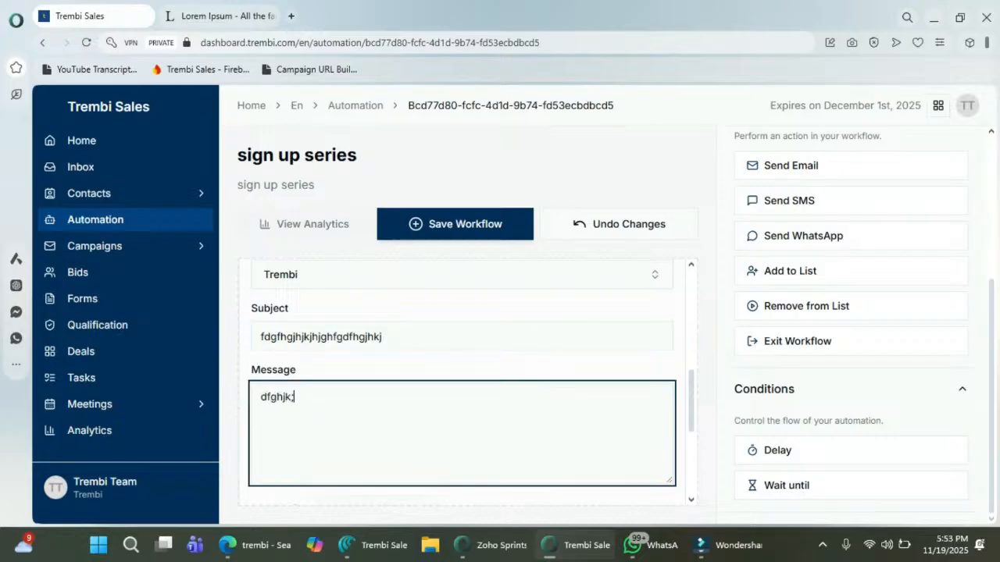
text(ljkhjgfhh)
scroll(463, 351, up, 2)
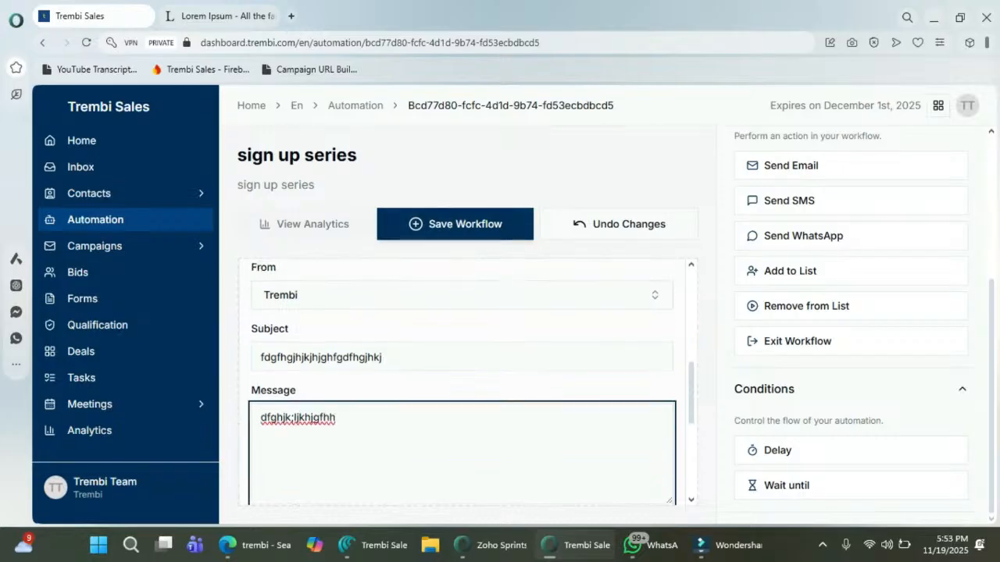
scroll(462, 383, up, 3)
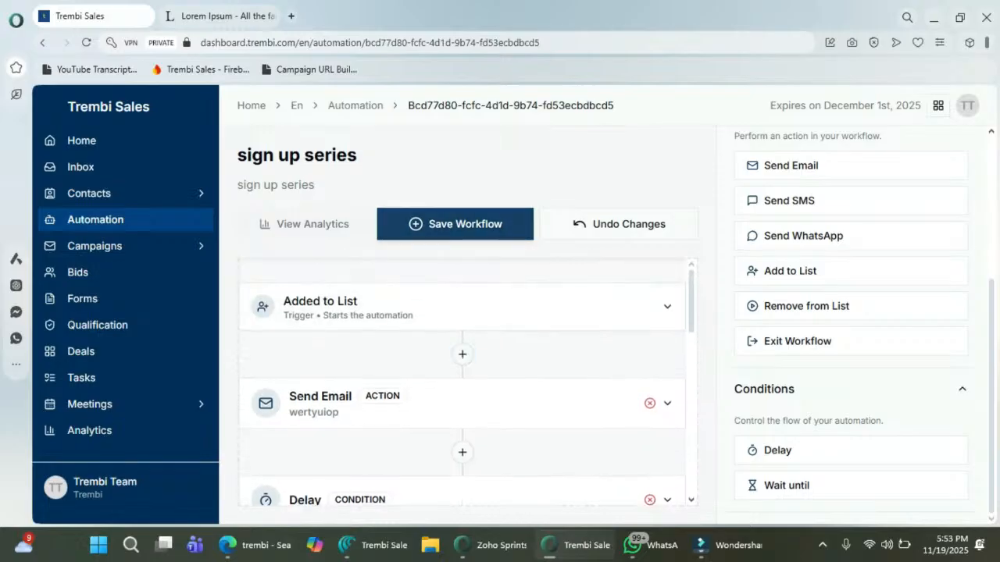
click(455, 225)
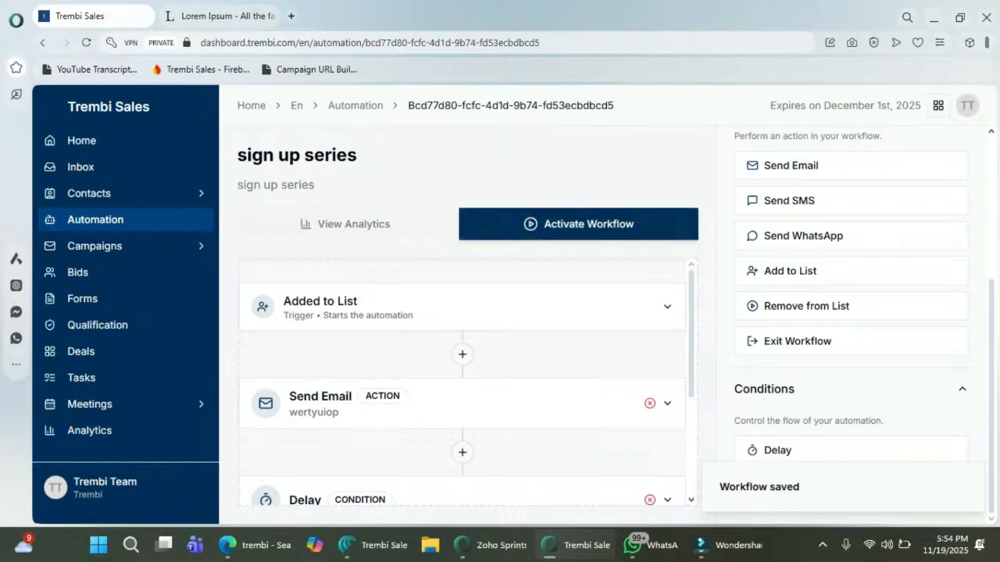
click(96, 220)
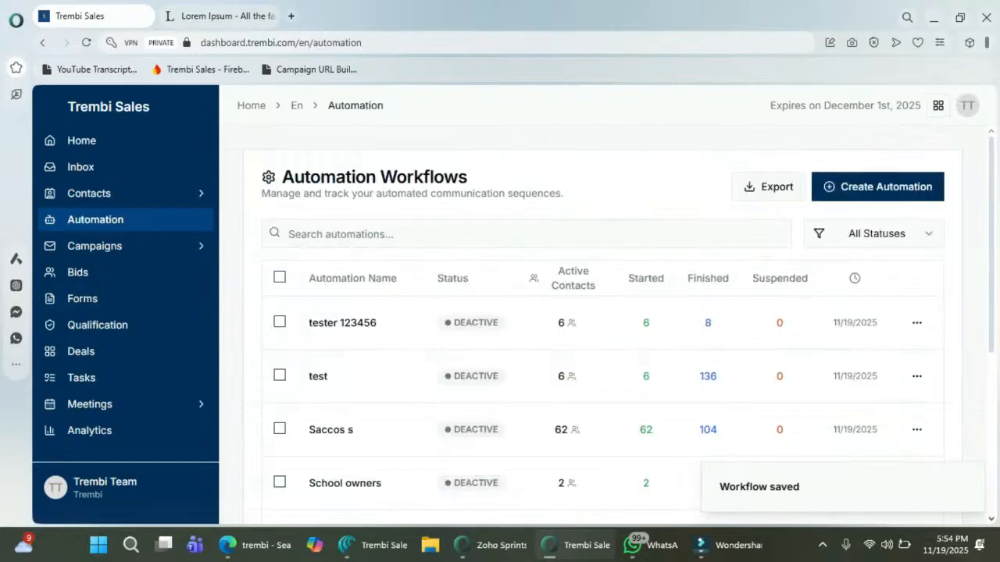
Step: Open the Saccos s automation's analytics and review its email, SMS stats and workflow funnel
scroll(617, 320, down, 1)
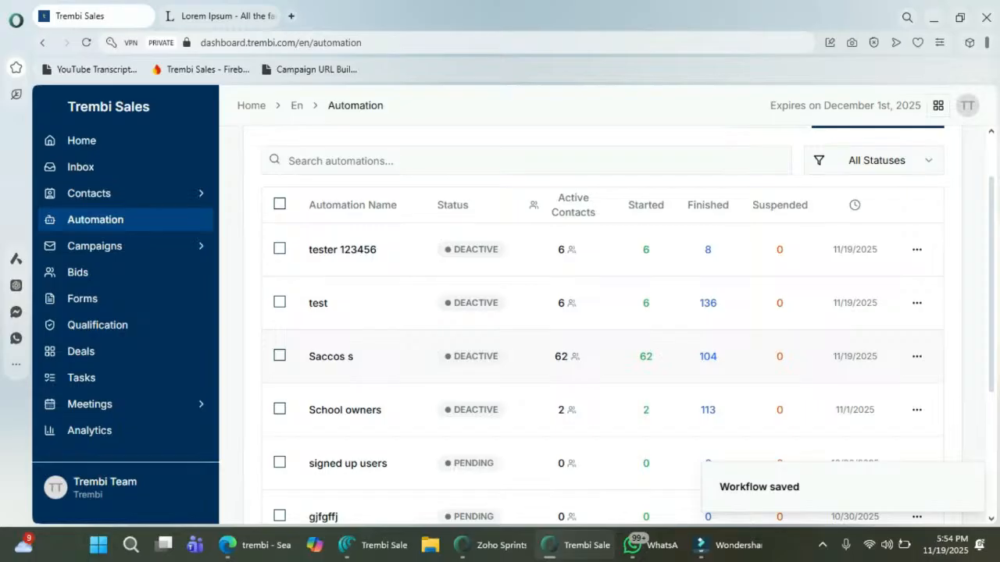
click(331, 357)
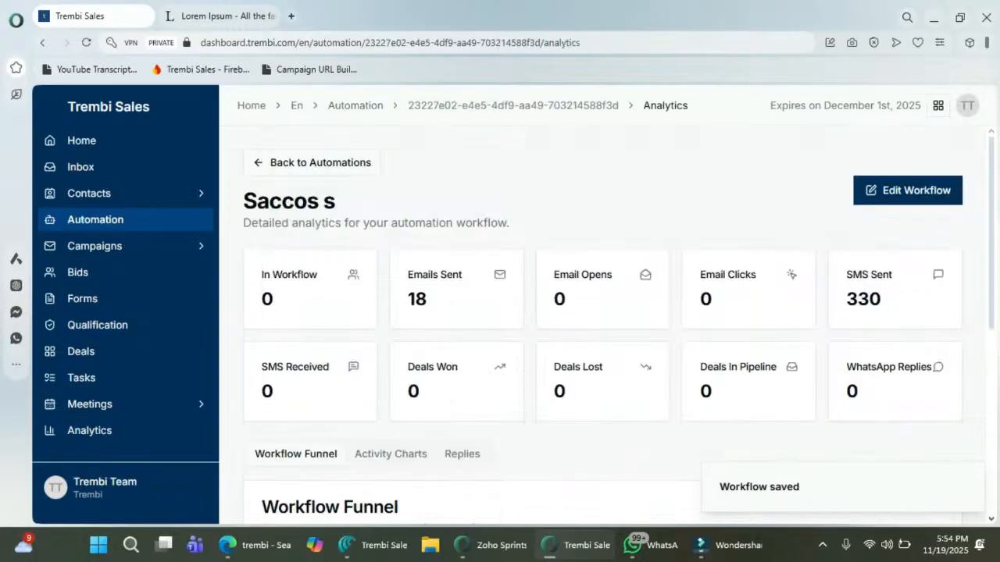
double_click(417, 300)
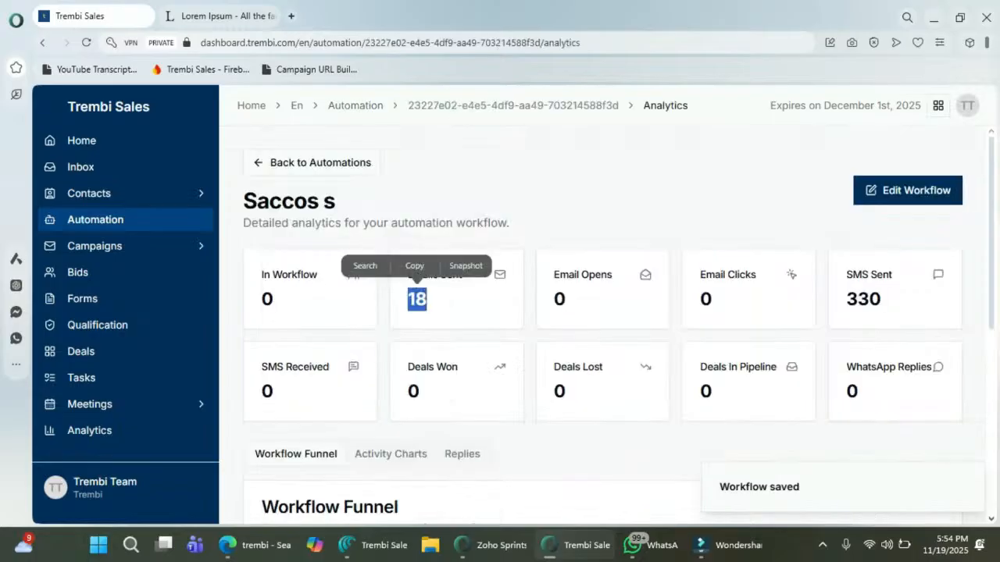
double_click(560, 300)
double_click(706, 300)
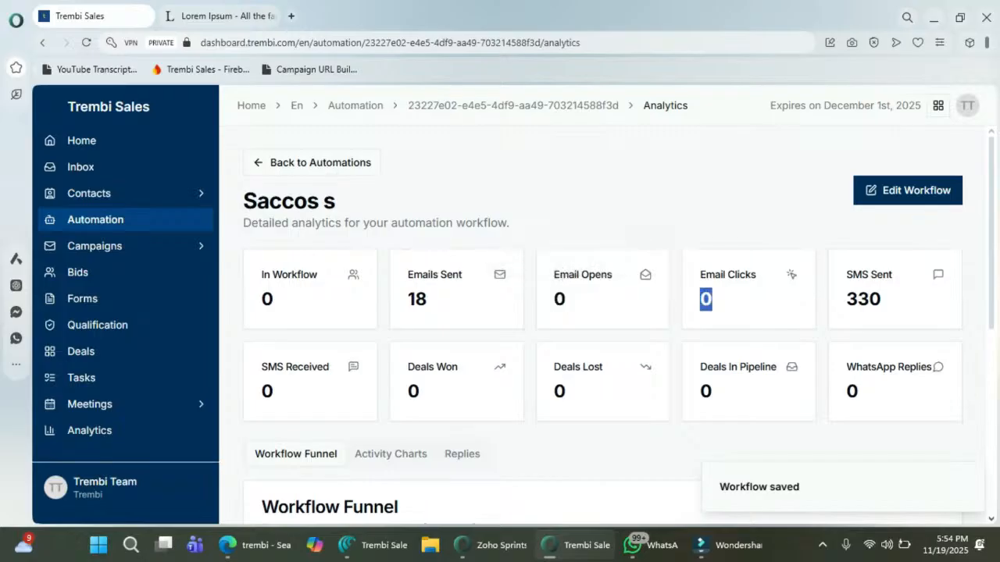
double_click(267, 391)
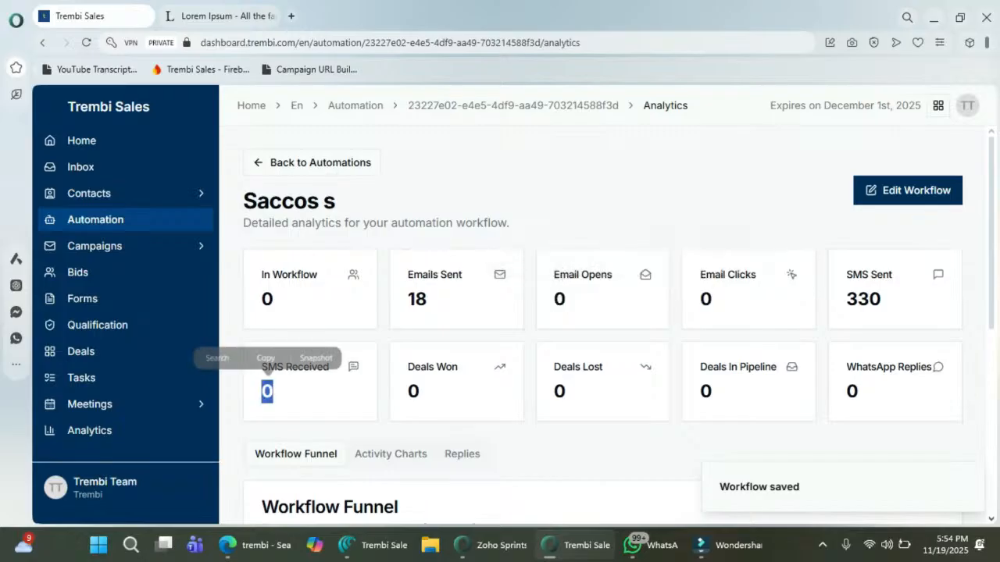
scroll(267, 391, down, 1)
scroll(601, 312, down, 3)
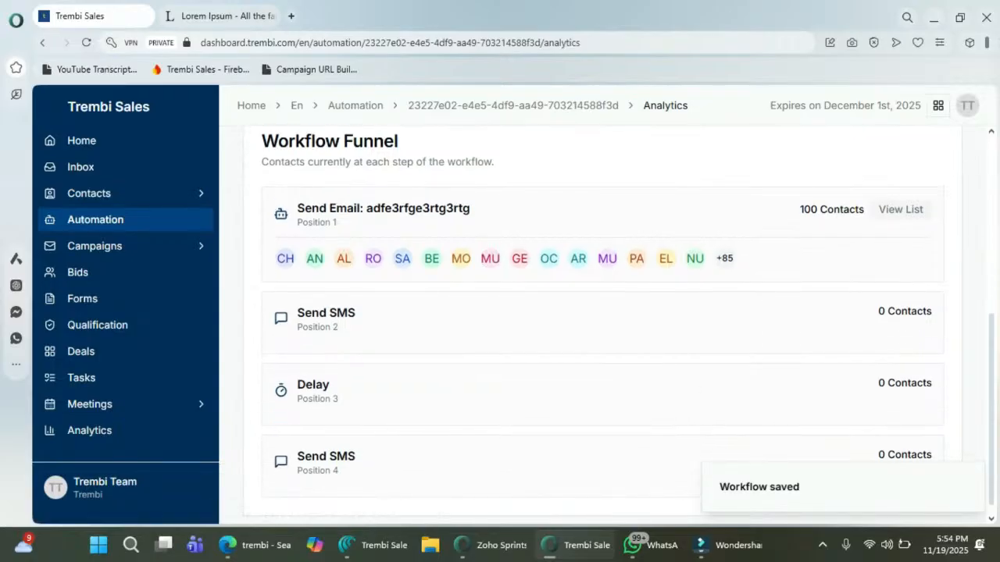
scroll(601, 312, down, 1)
scroll(602, 312, up, 1)
scroll(601, 312, up, 1)
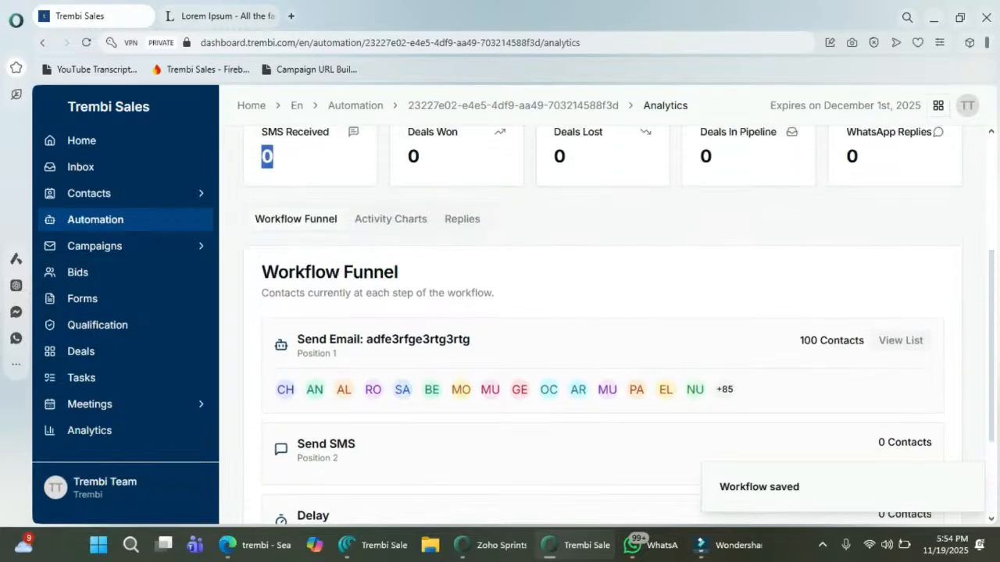
Step: View the Activity Charts showing zero message activity and no contact or company growth
click(390, 219)
scroll(569, 291, down, 2)
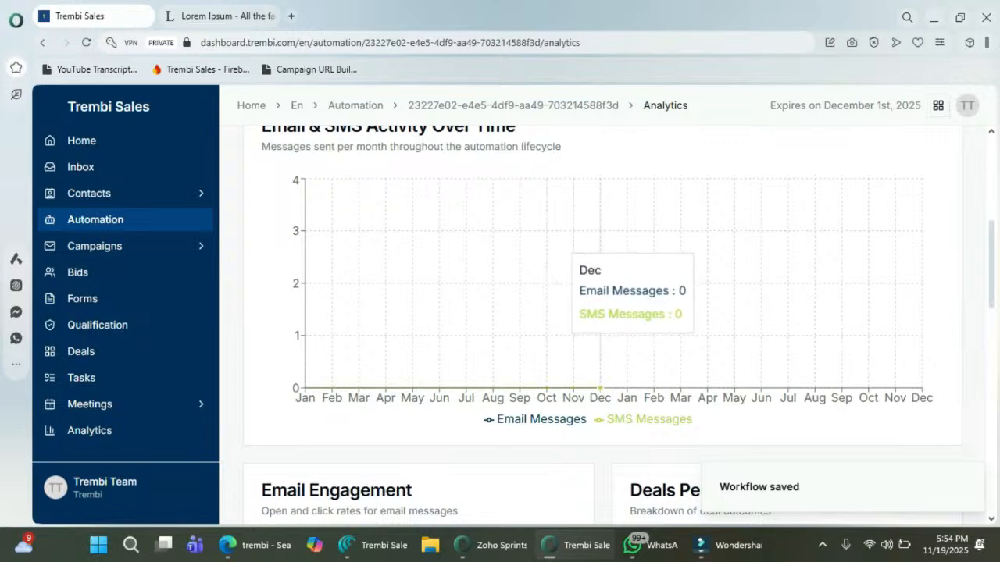
scroll(600, 395, up, 2)
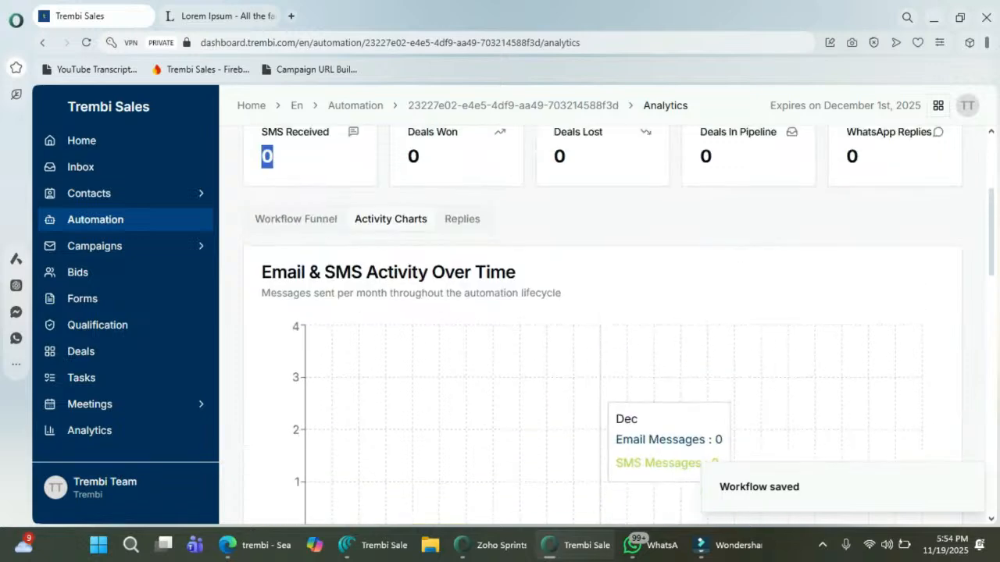
scroll(602, 328, down, 14)
scroll(601, 328, up, 4)
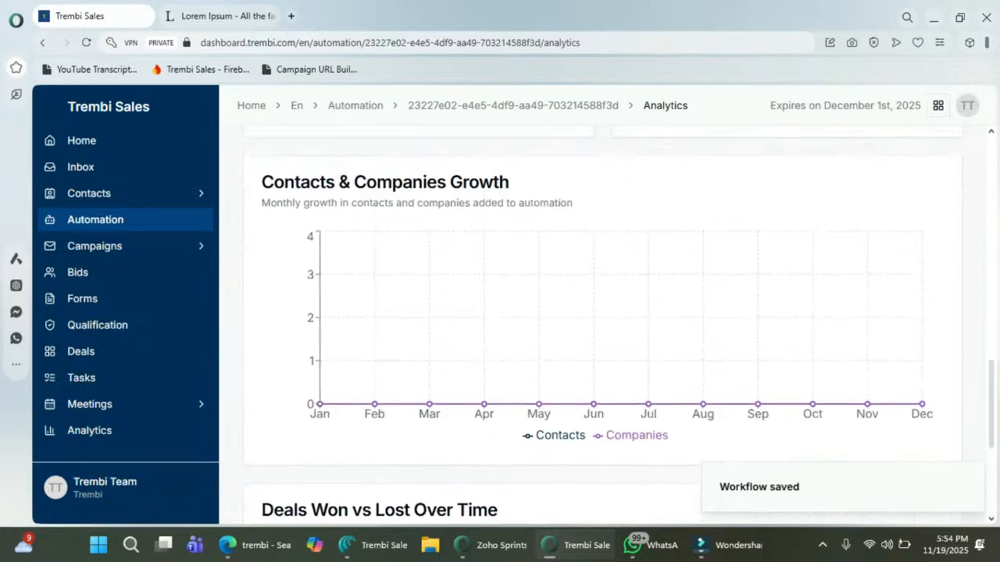
scroll(508, 313, up, 6)
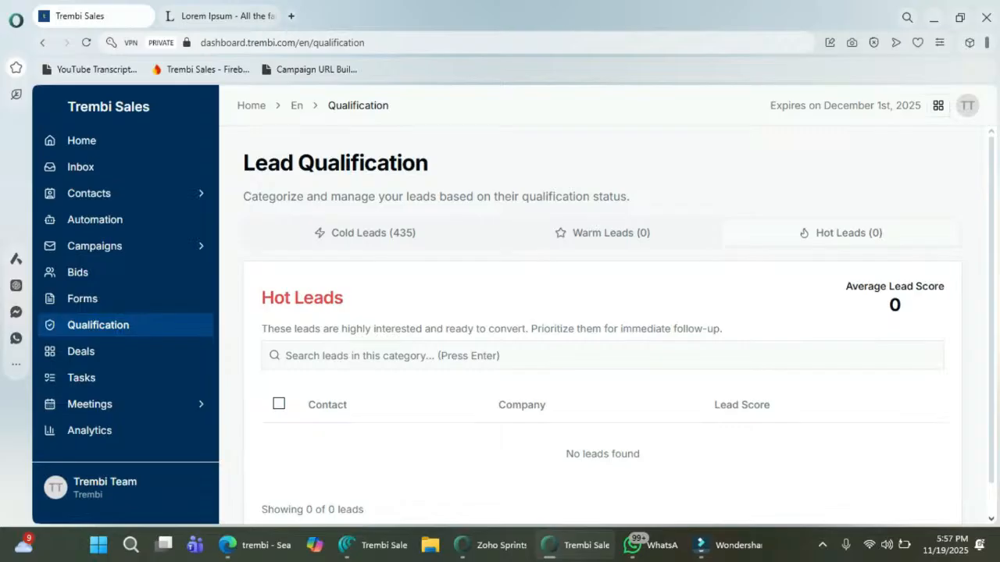
click(364, 233)
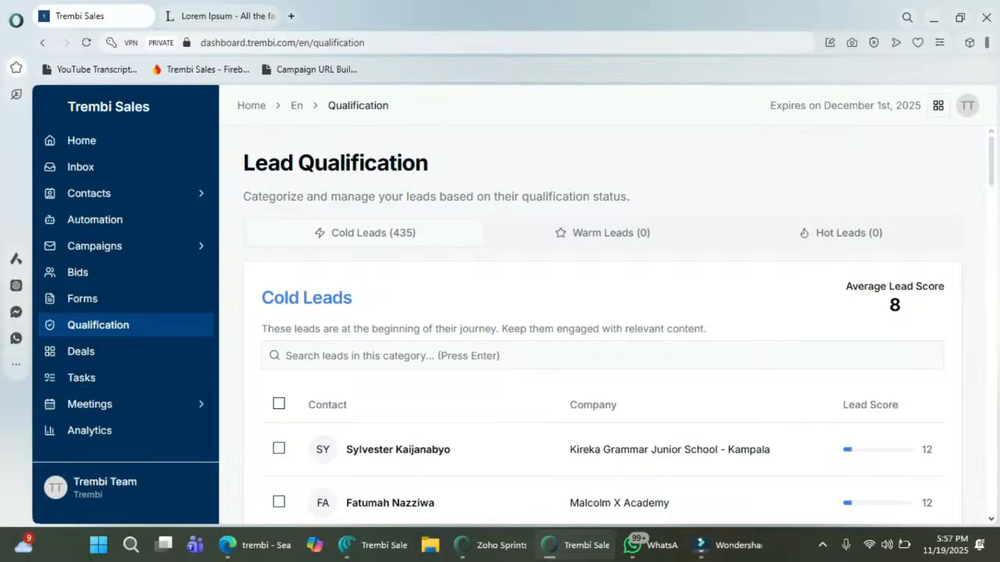
click(602, 233)
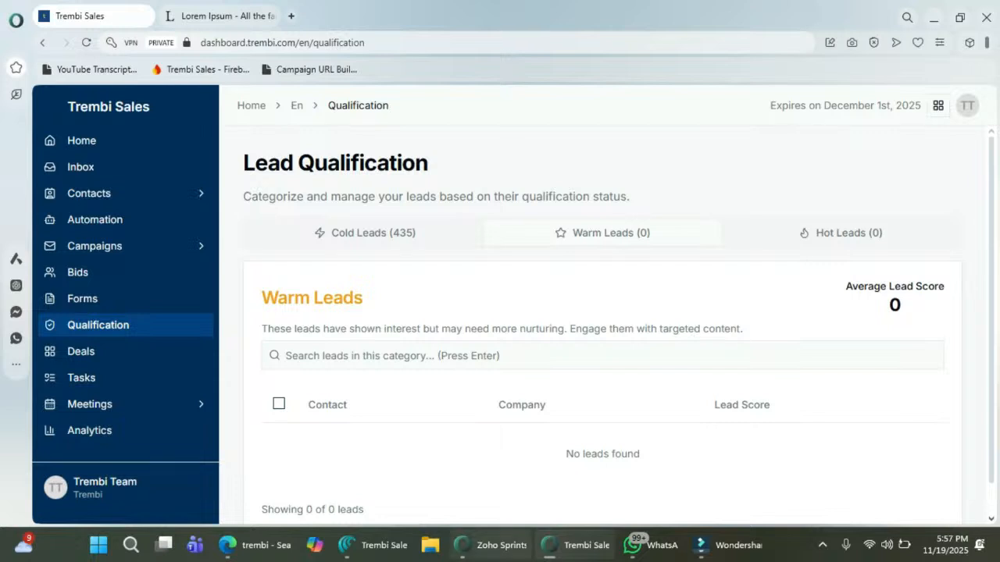
click(840, 232)
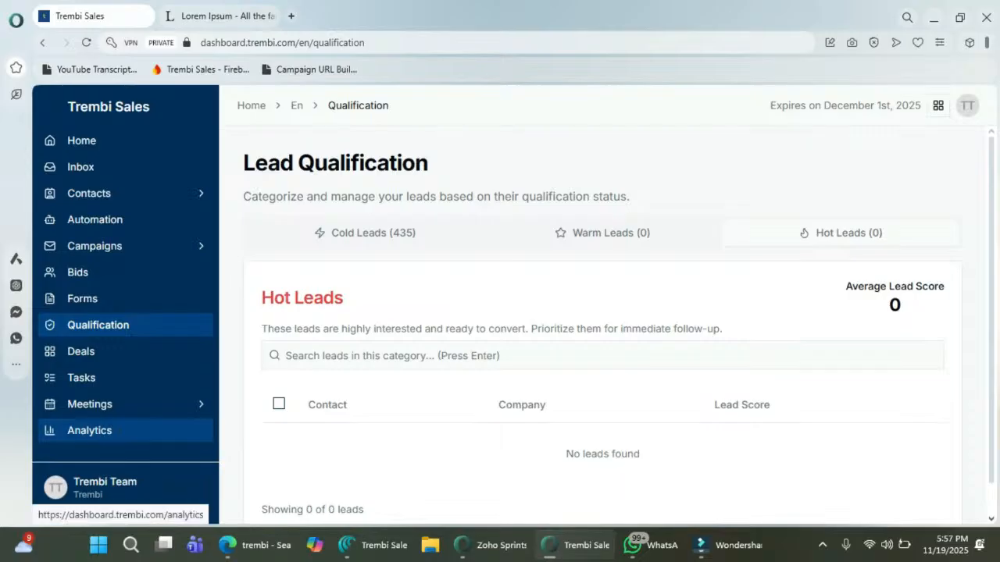
Step: View the Campaigns statistics on the Analytics page, showing 0 email and SMS messages sent
click(89, 430)
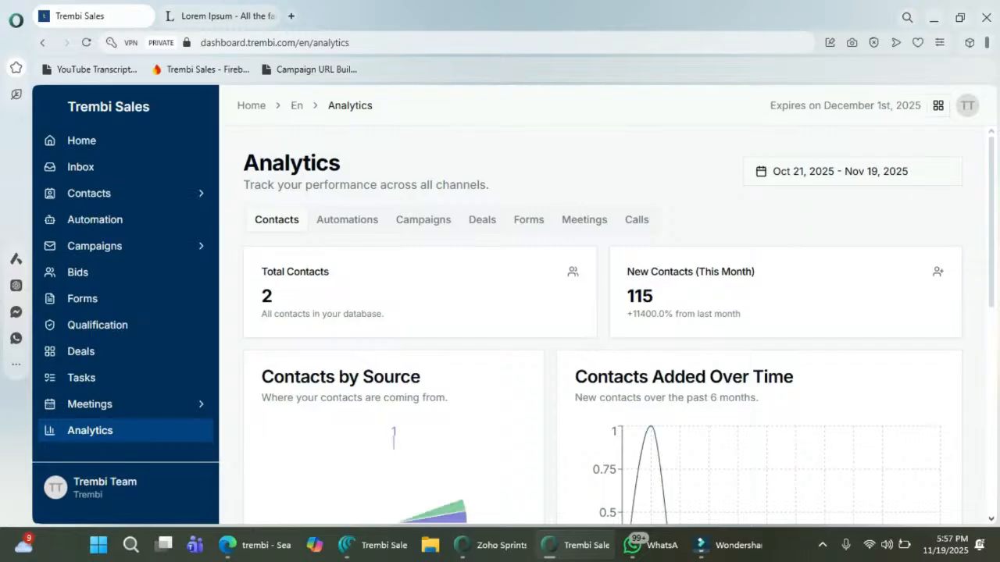
click(422, 220)
scroll(620, 324, down, 1)
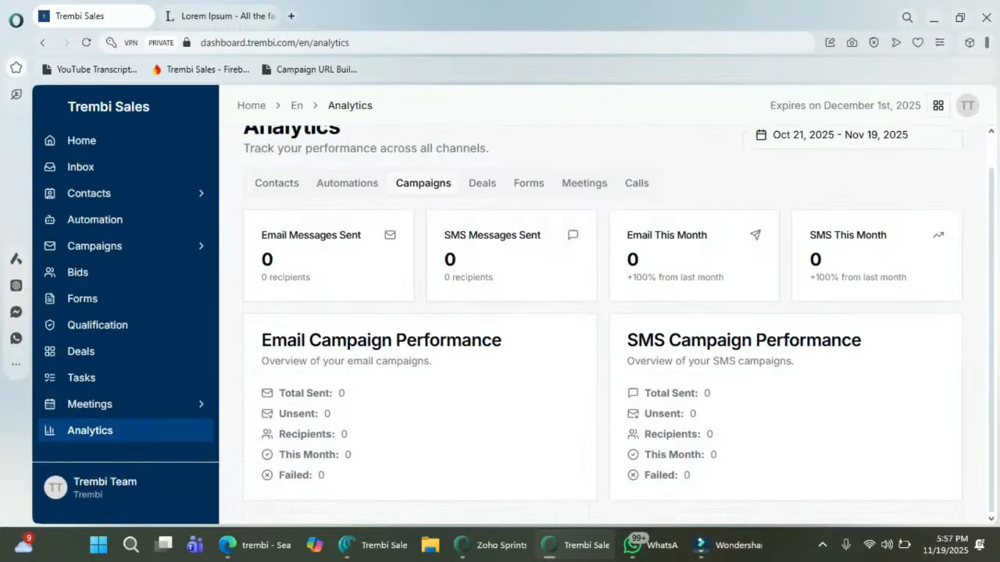